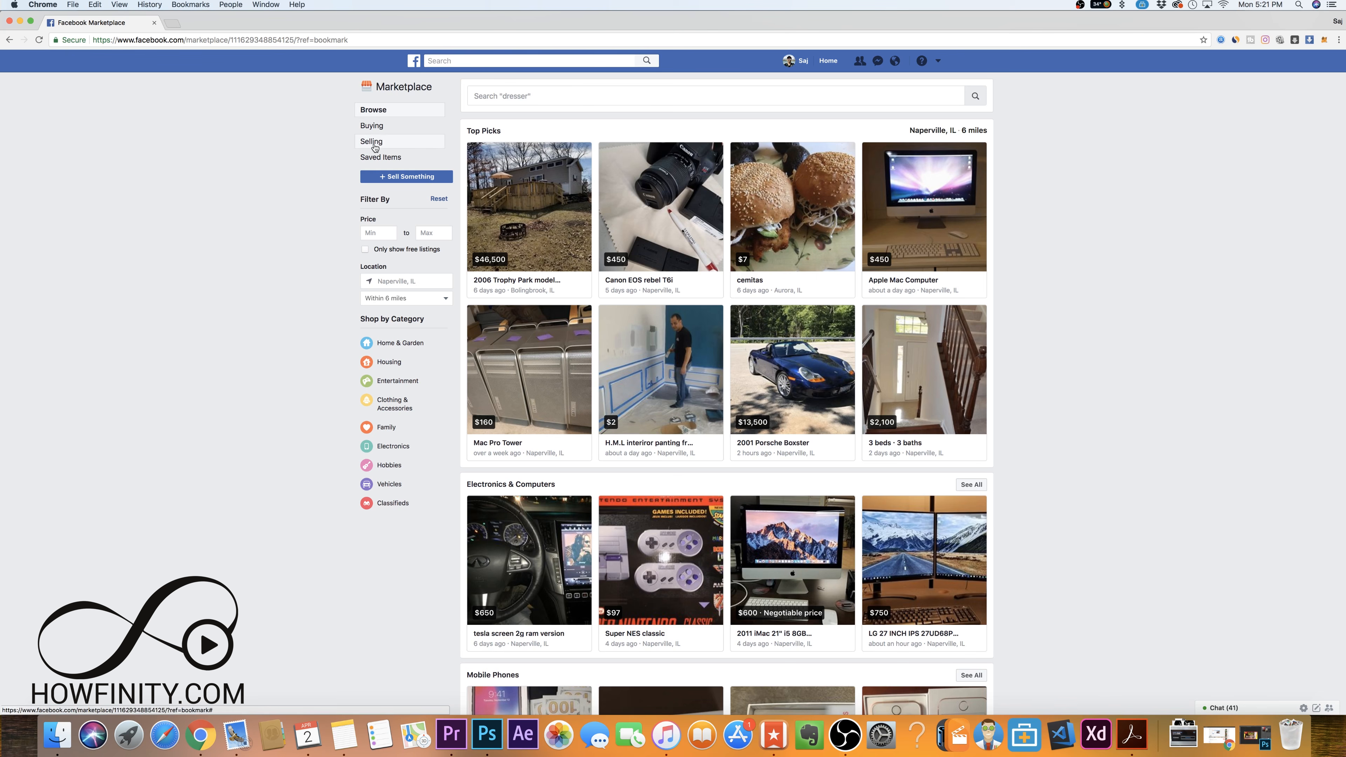
- Start a new Marketplace listing as an item for sale in the Electronics & Computers category
click(410, 178)
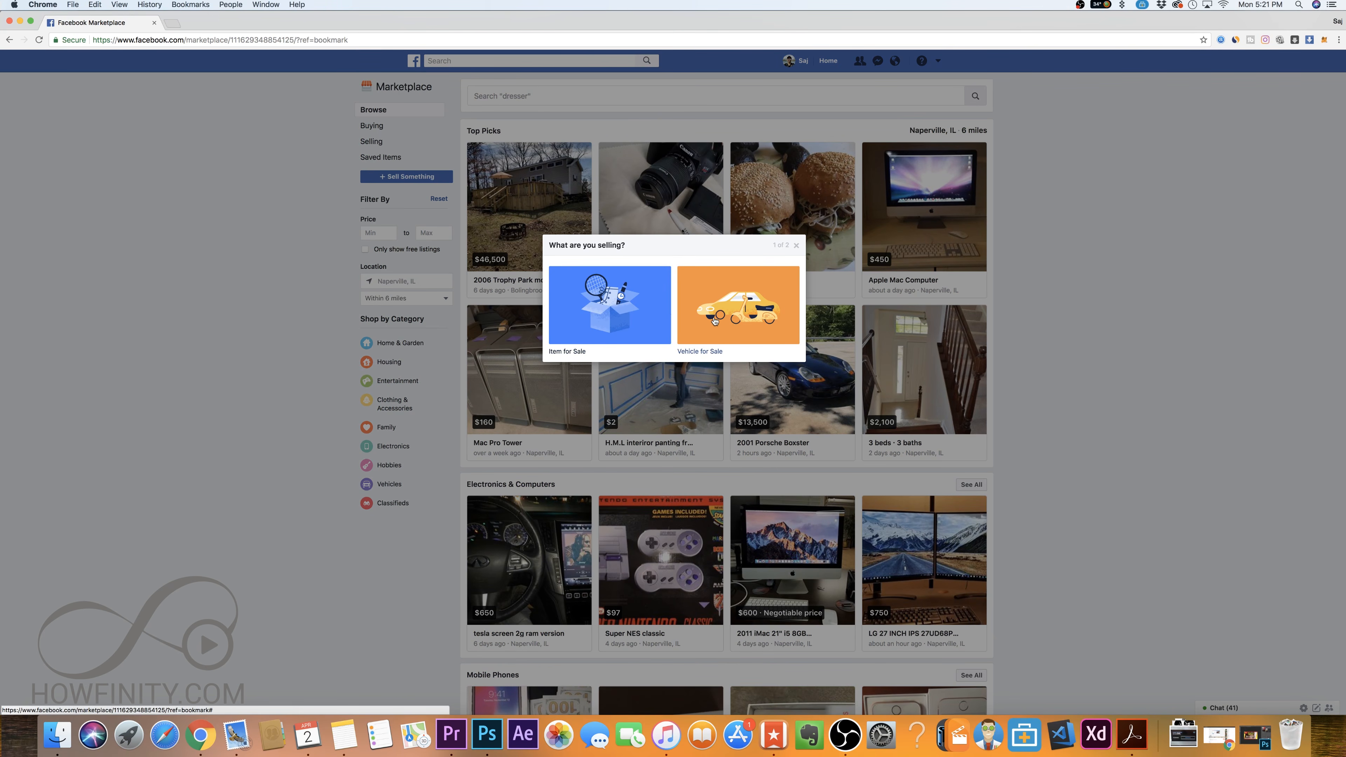
click(605, 311)
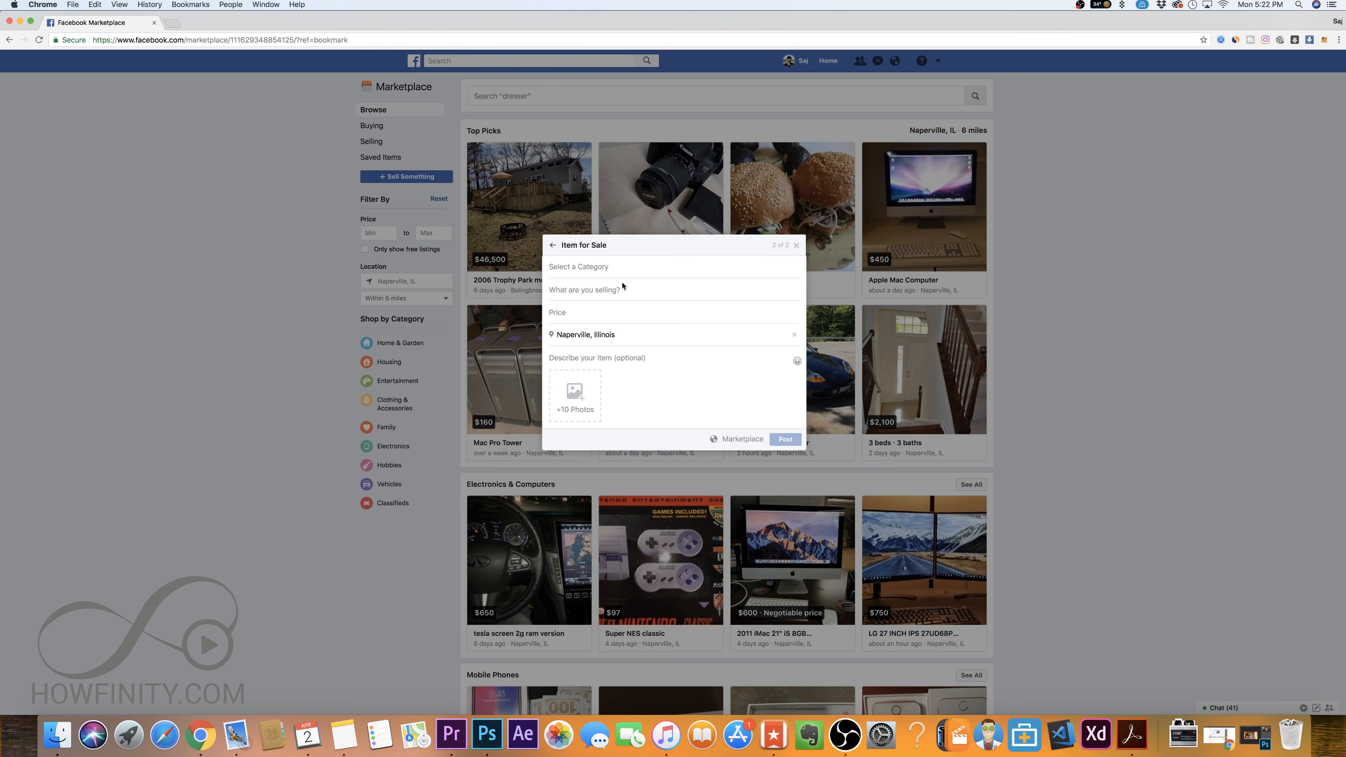
click(581, 265)
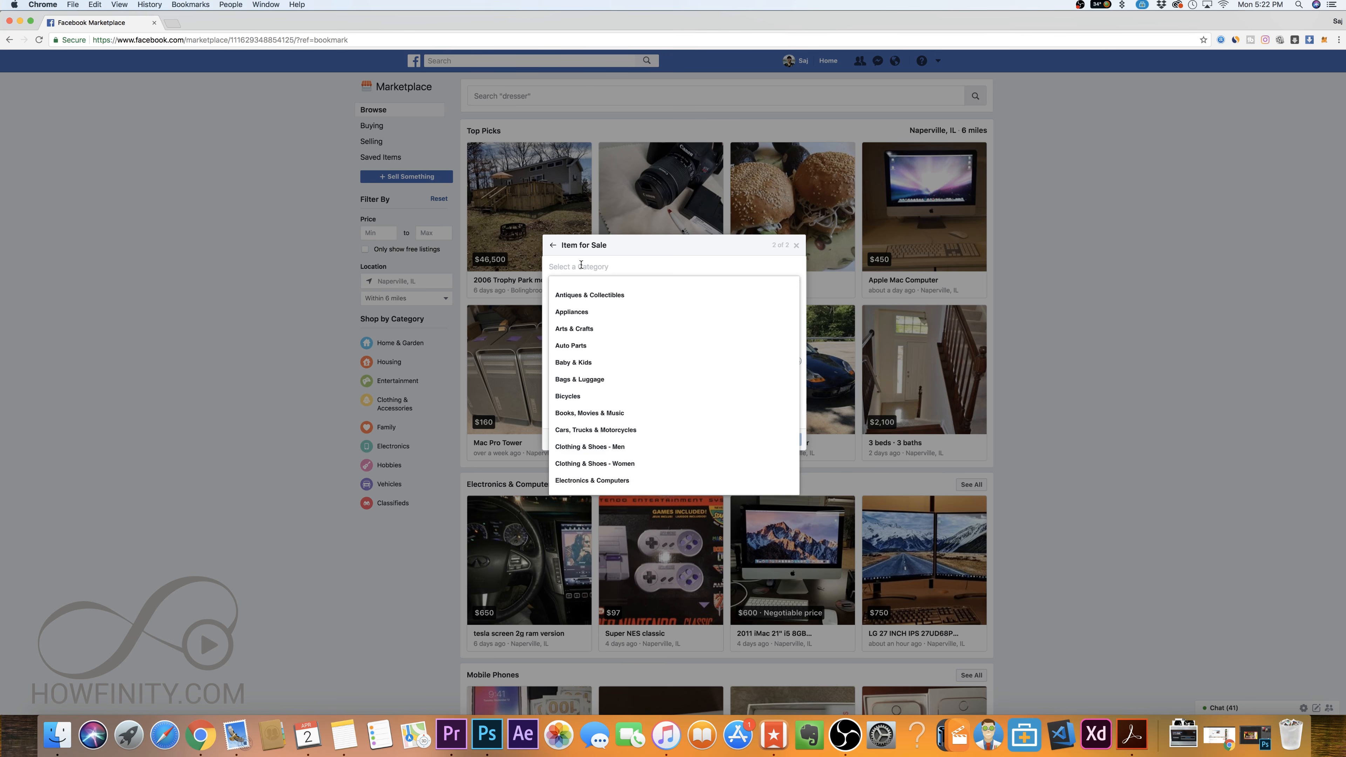
click(576, 480)
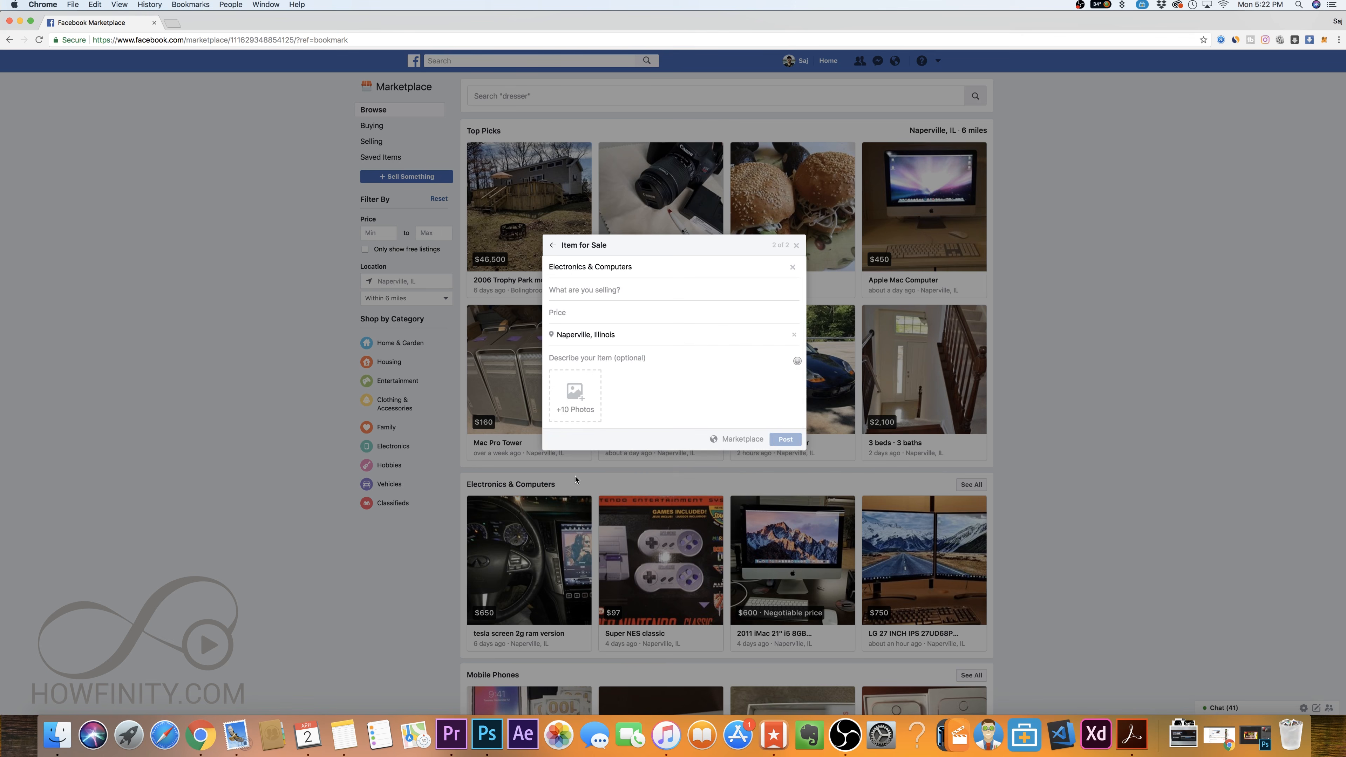
- Title the listing "Magnetic Levitation Floating Globe" and set its price to $9
click(563, 290)
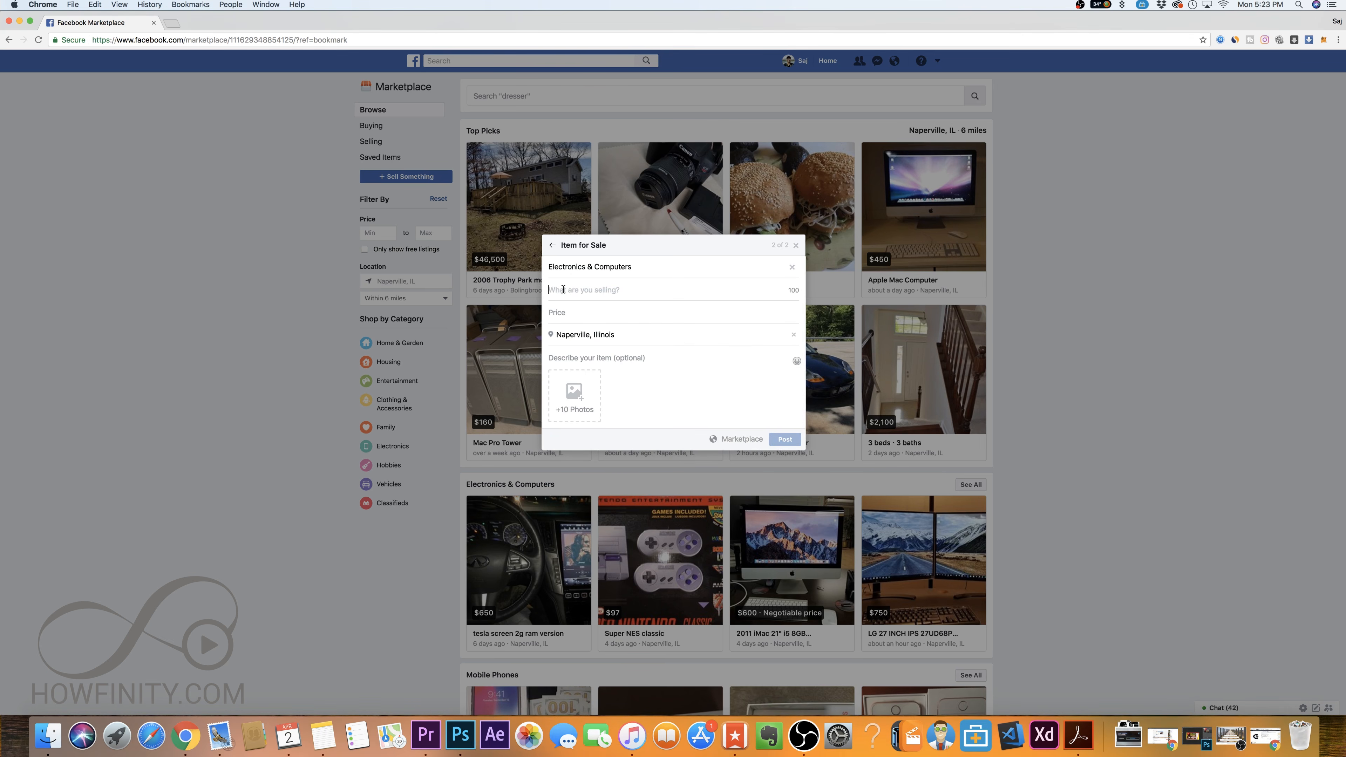
text(Magnetic Levitation Floating Globe)
click(577, 310)
text(9)
key(Tab)
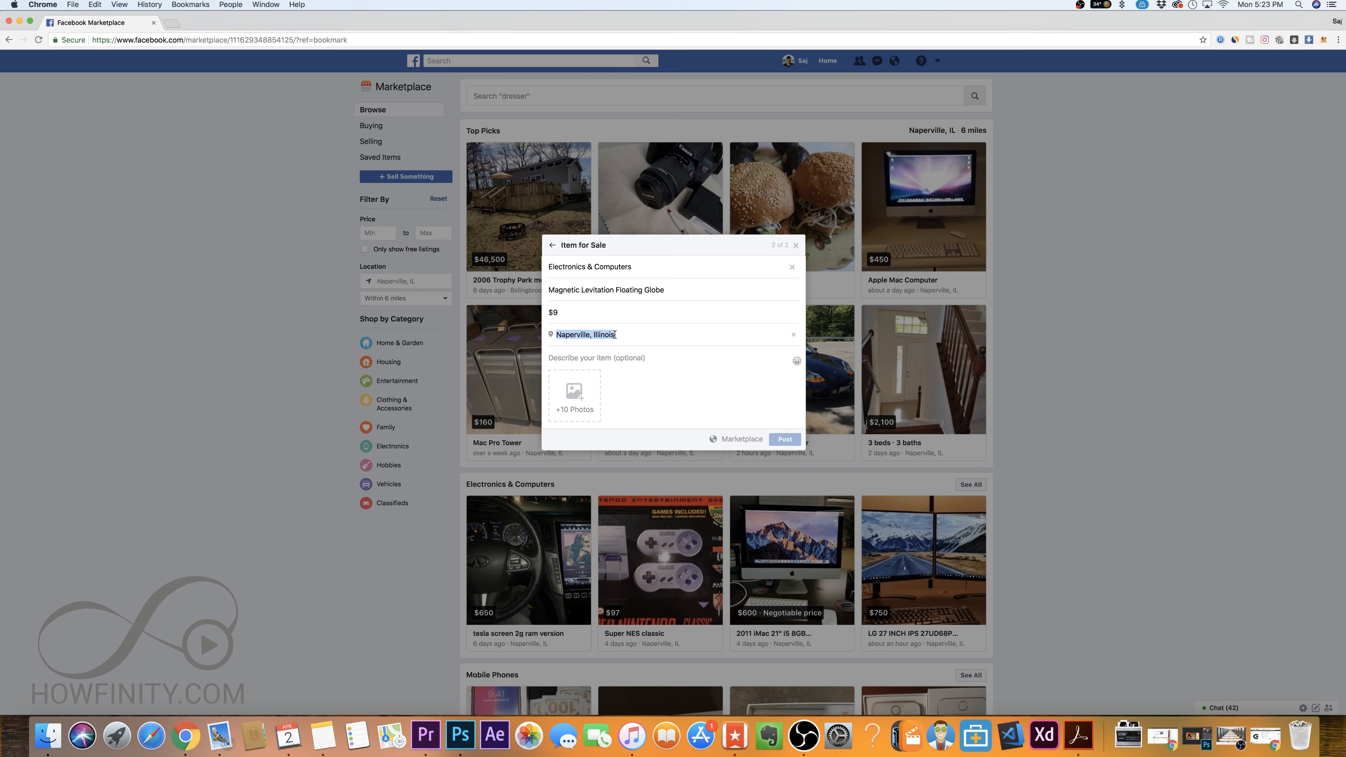
- Copy the full product title from the Amazon page of the Senders floating globe into the listing's description
click(598, 359)
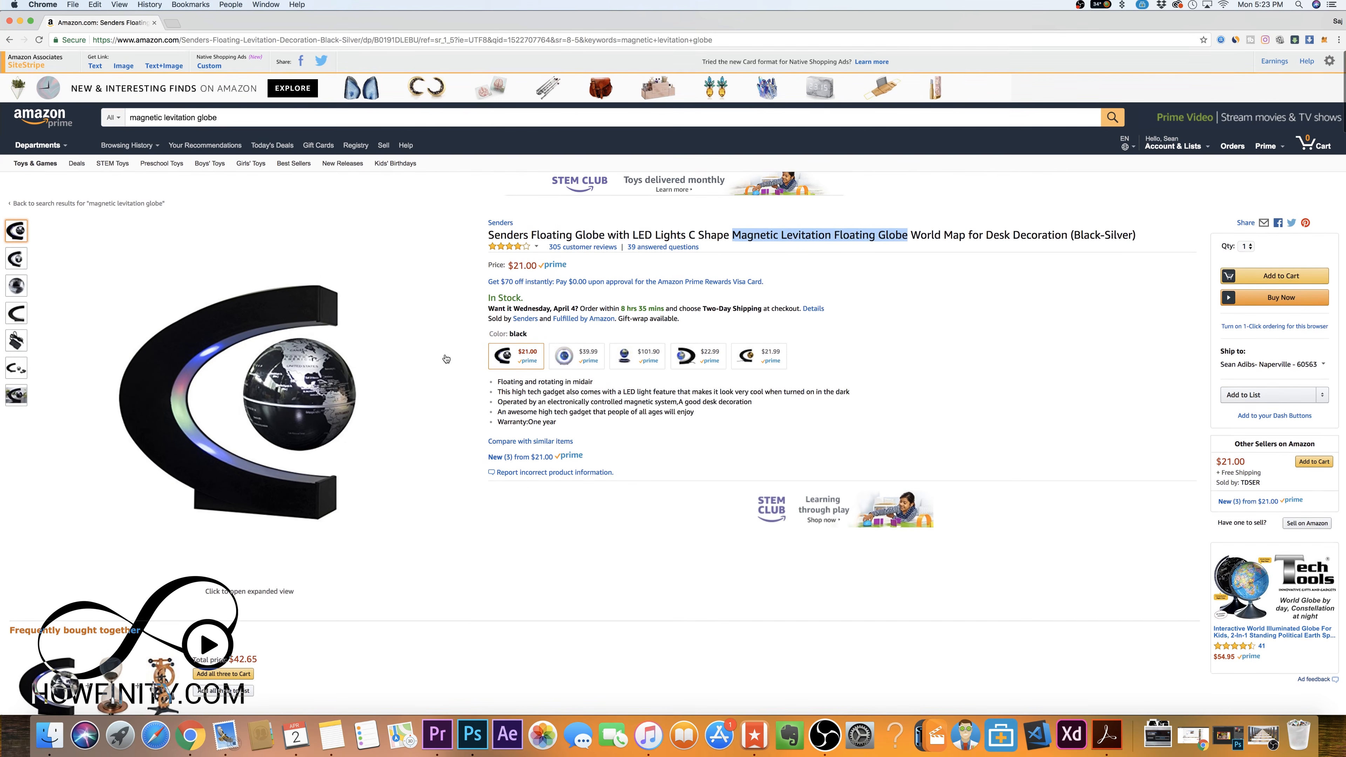
drag(497, 379, 613, 420)
drag(491, 234, 1193, 241)
key(super+c)
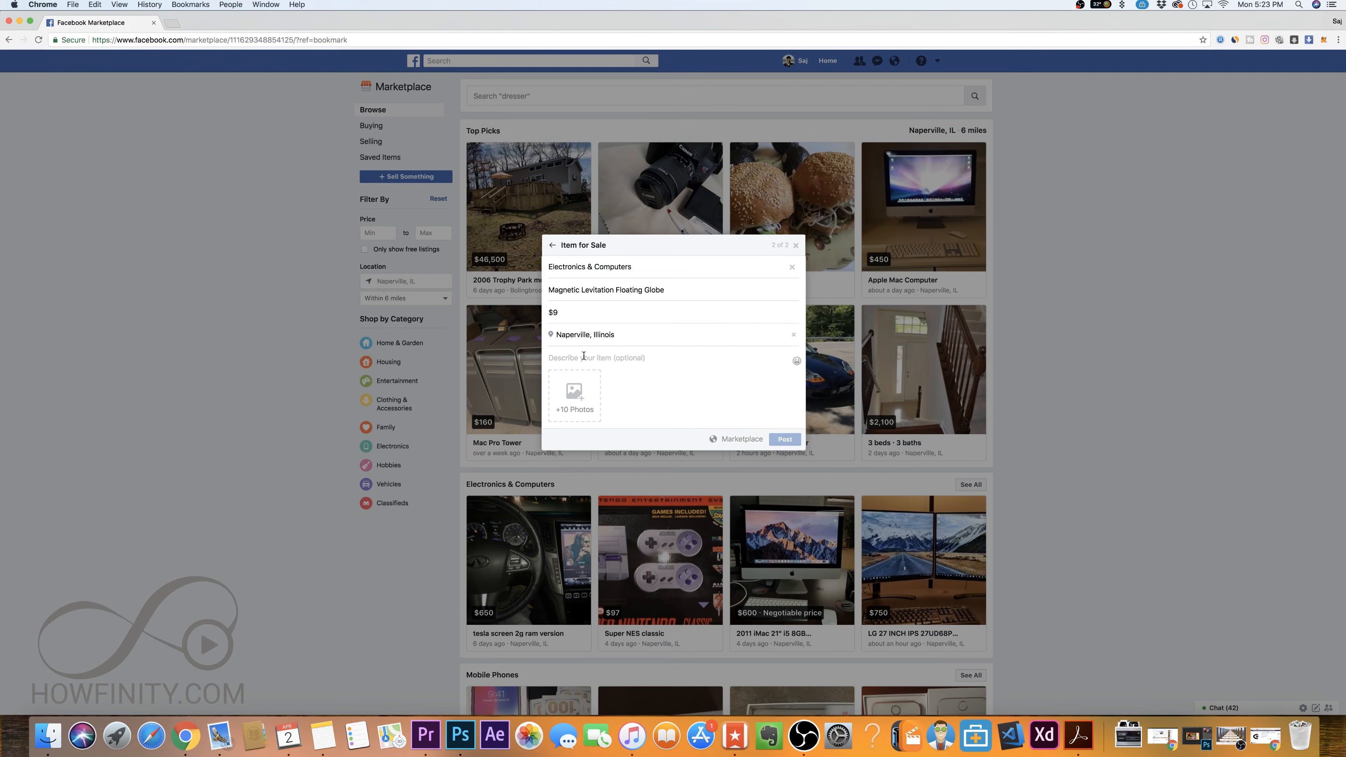
click(583, 356)
key(super+v)
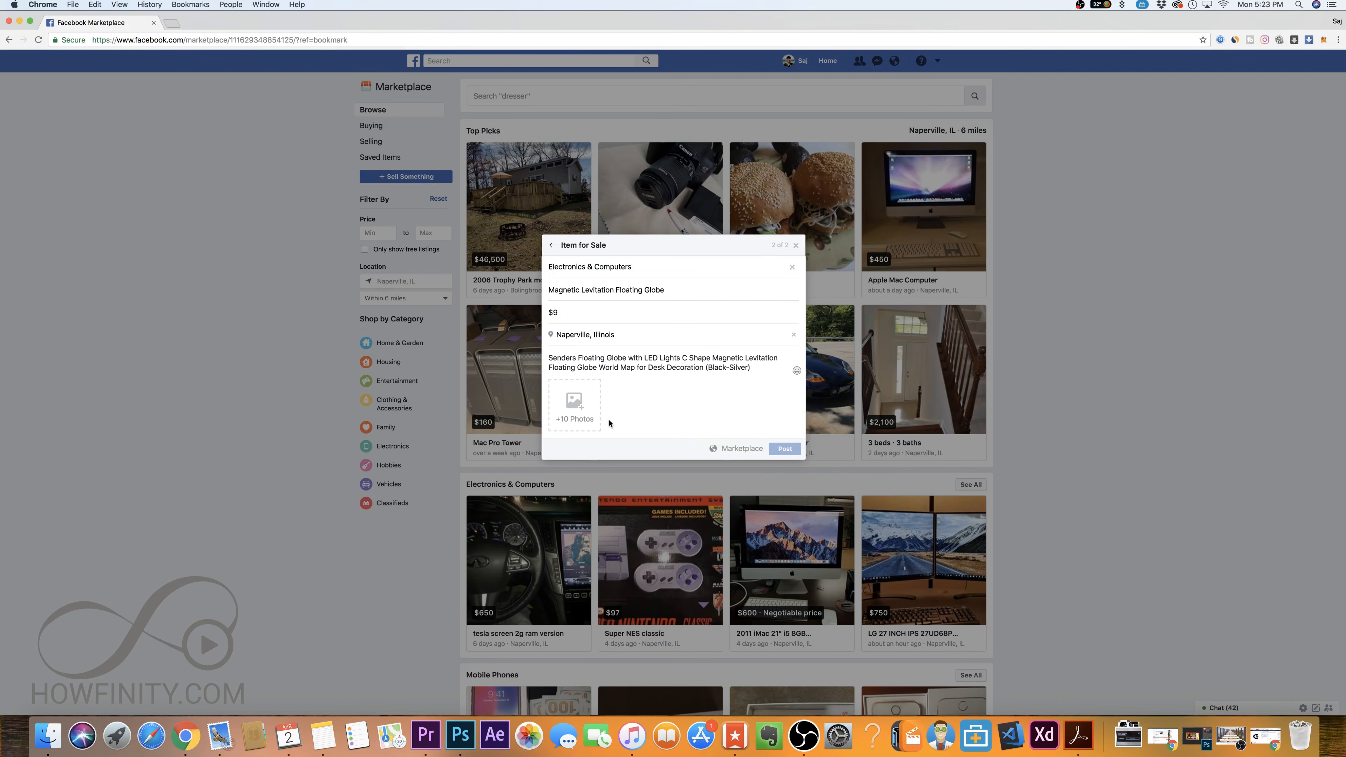
- Go to the Desktop folder to choose the listing's photos and preview the globe images, starting with IMG_0711.jpg
click(574, 409)
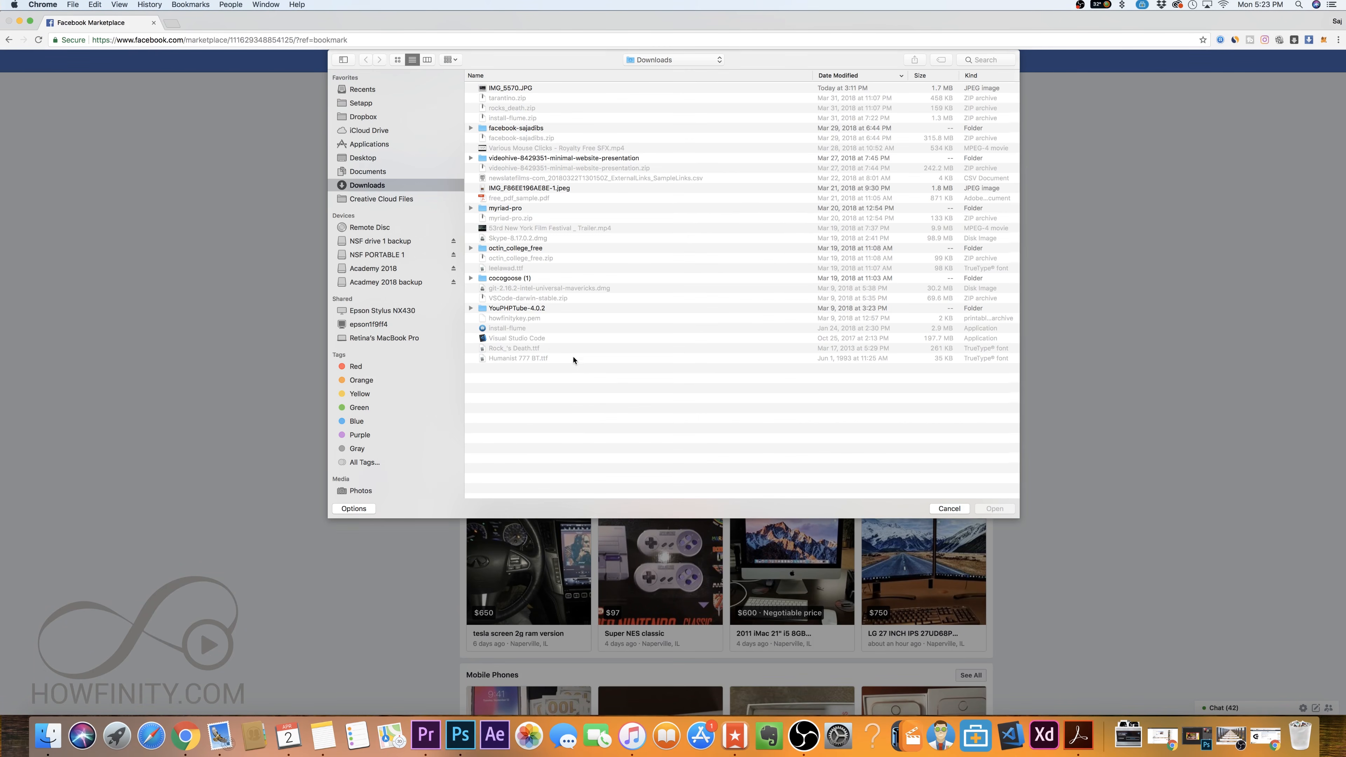
click(368, 158)
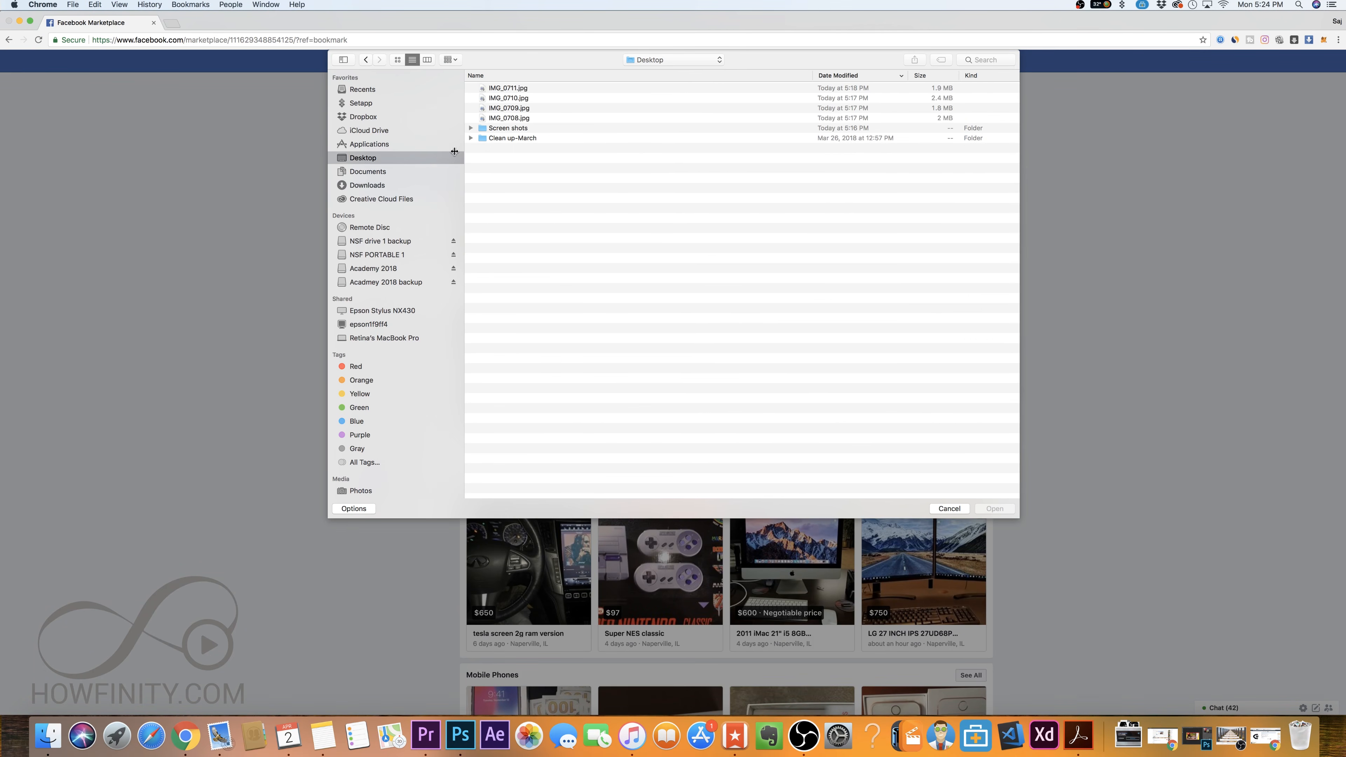
click(517, 90)
key(space)
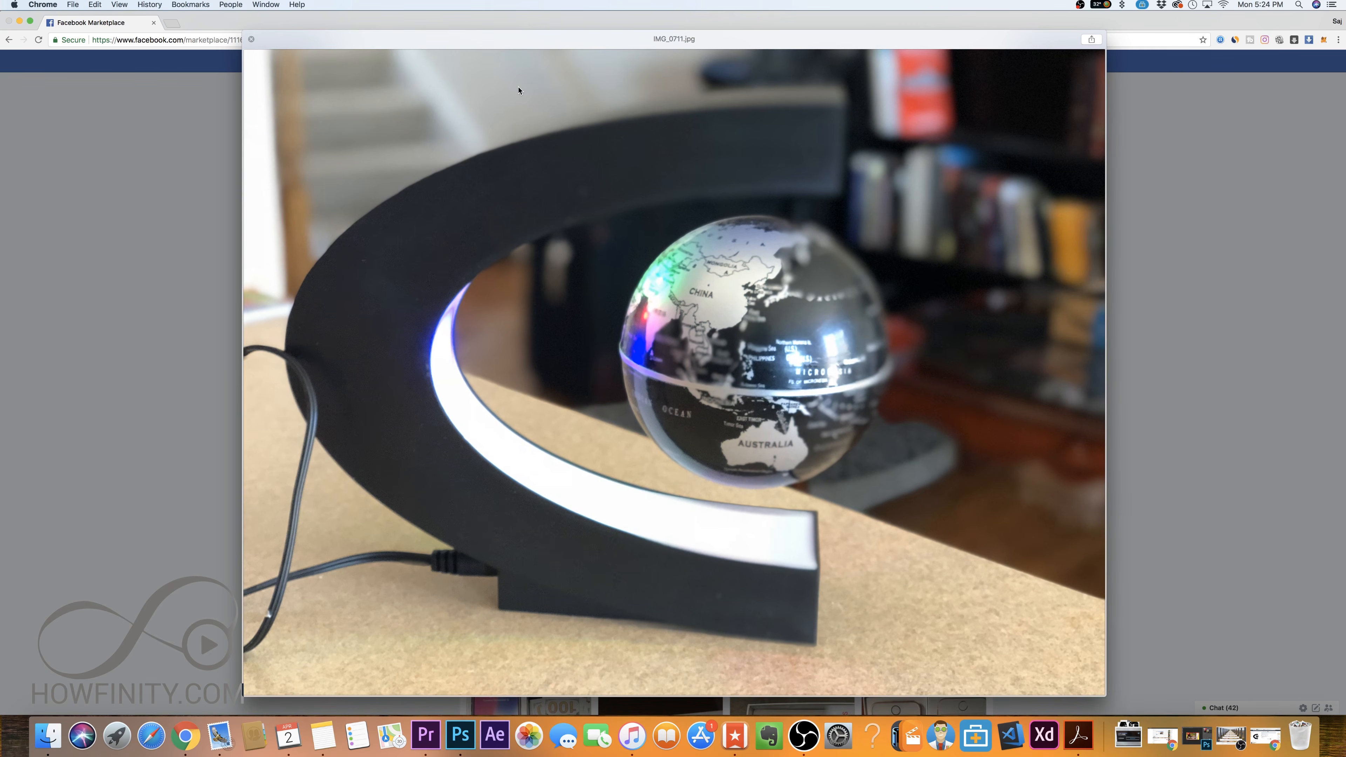
key(Down)
key(Down)
key(Down)
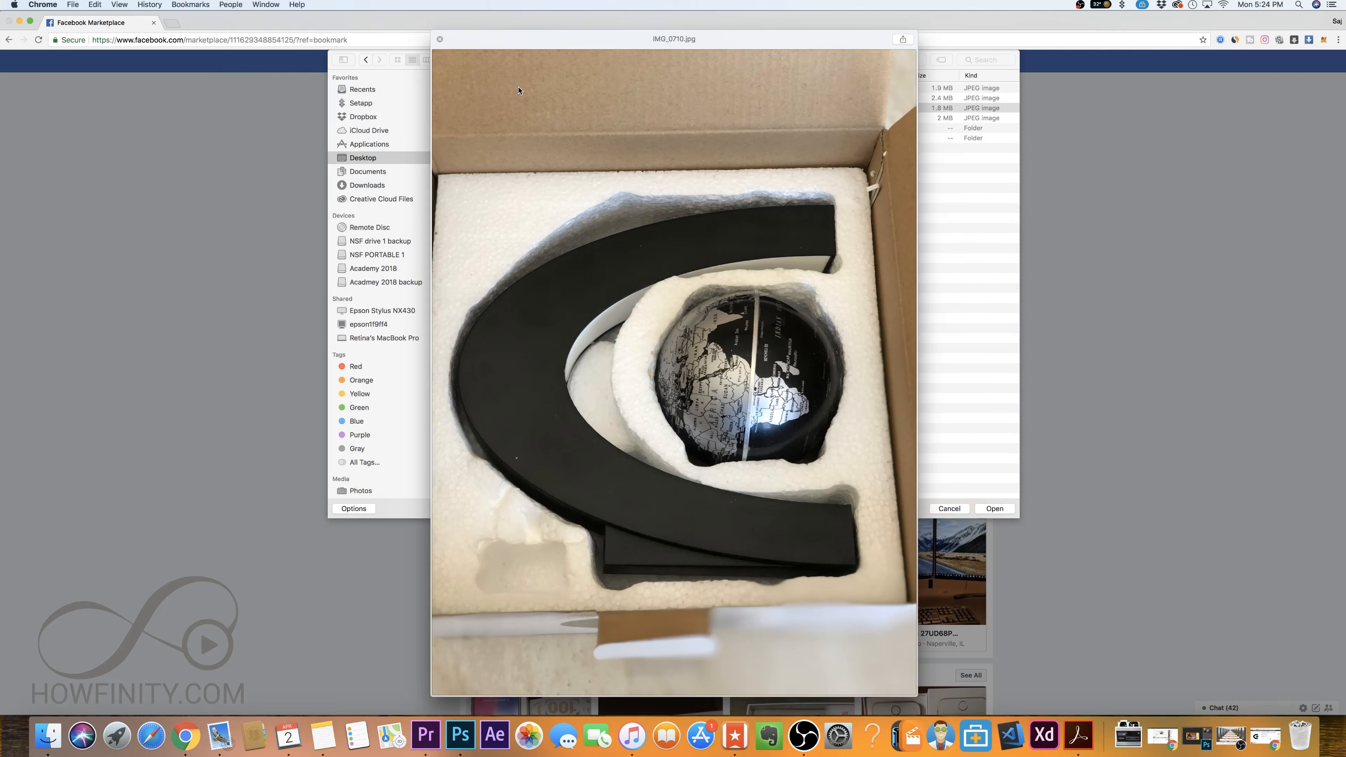
key(space)
- Attach the four globe photos IMG_0708.jpg through IMG_0711.jpg to the listing
key(shift+Up)
key(shift+Up)
key(shift+Up)
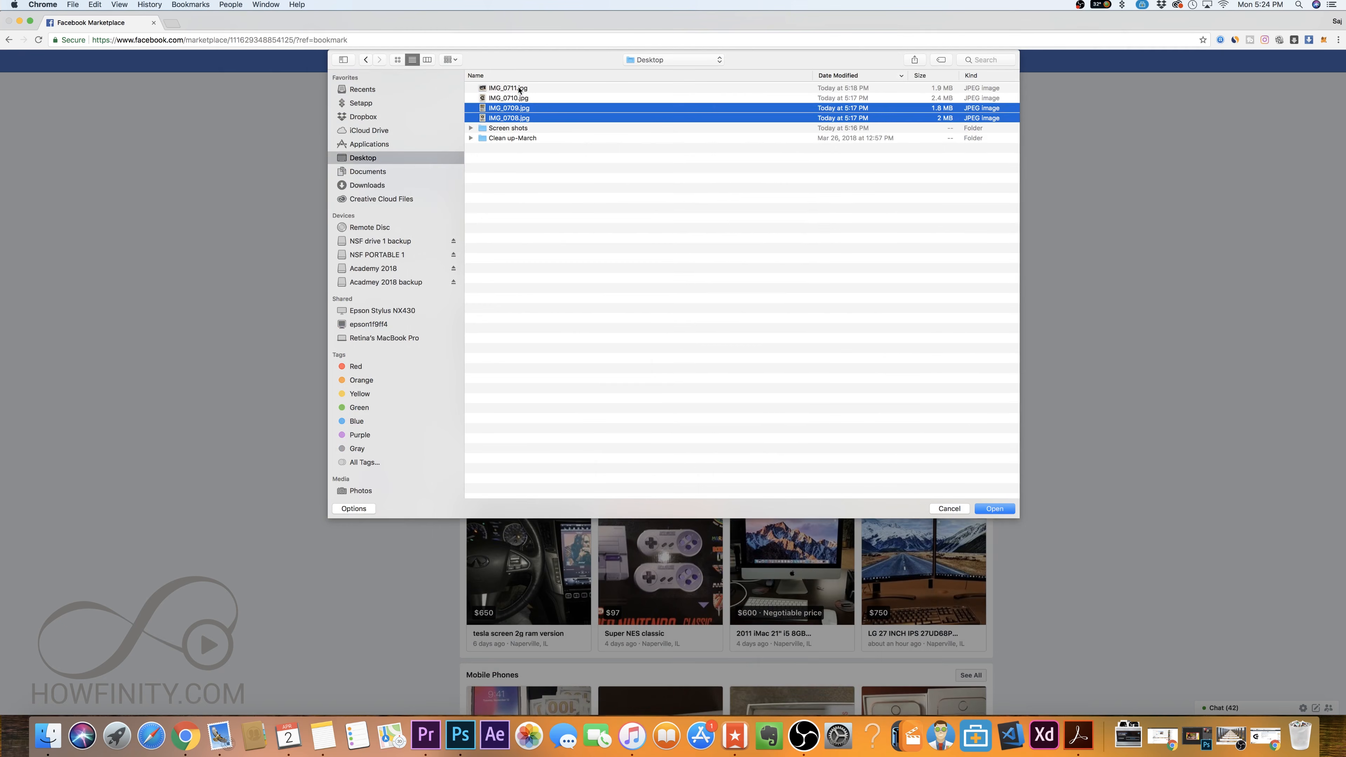
click(994, 508)
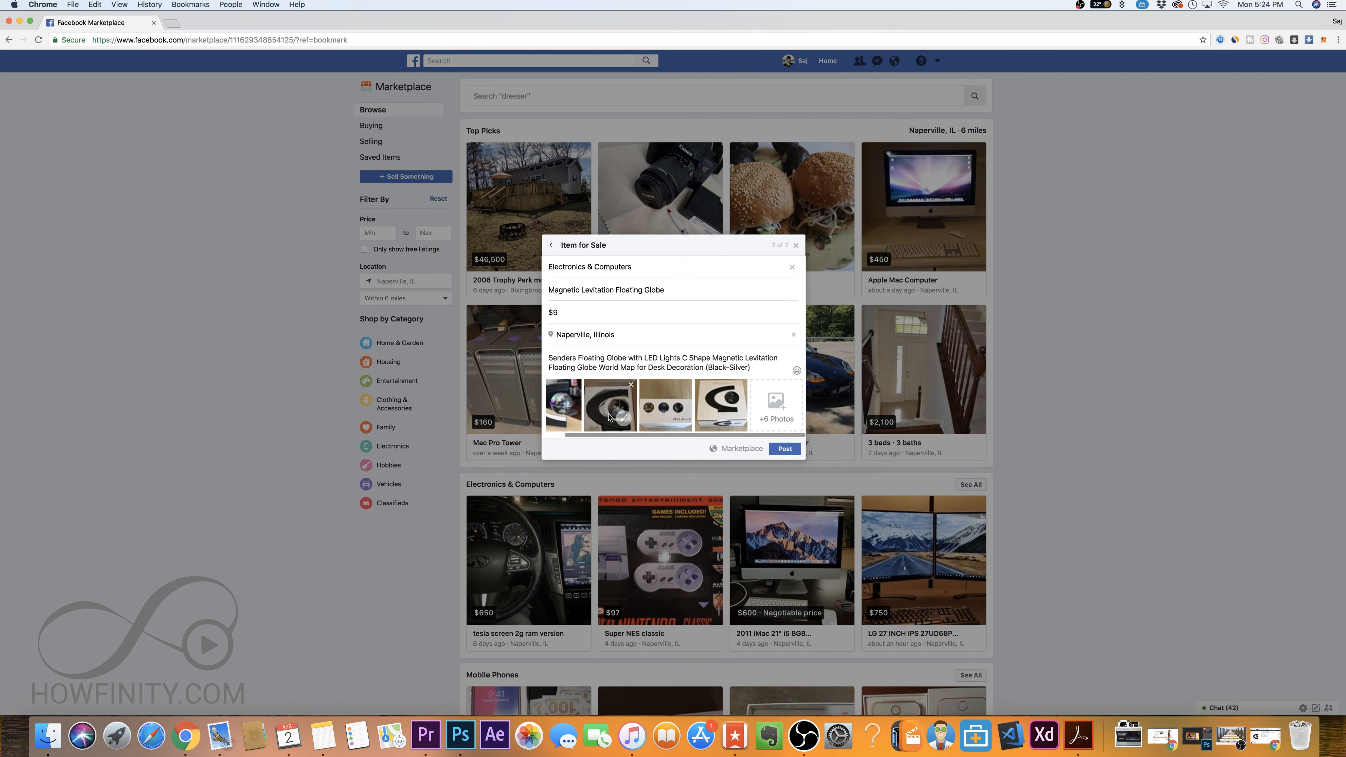
- Rearrange the photos so the closed box comes second and the globe in its foam packaging last, and publish the listing
drag(728, 404, 554, 404)
drag(707, 397, 663, 403)
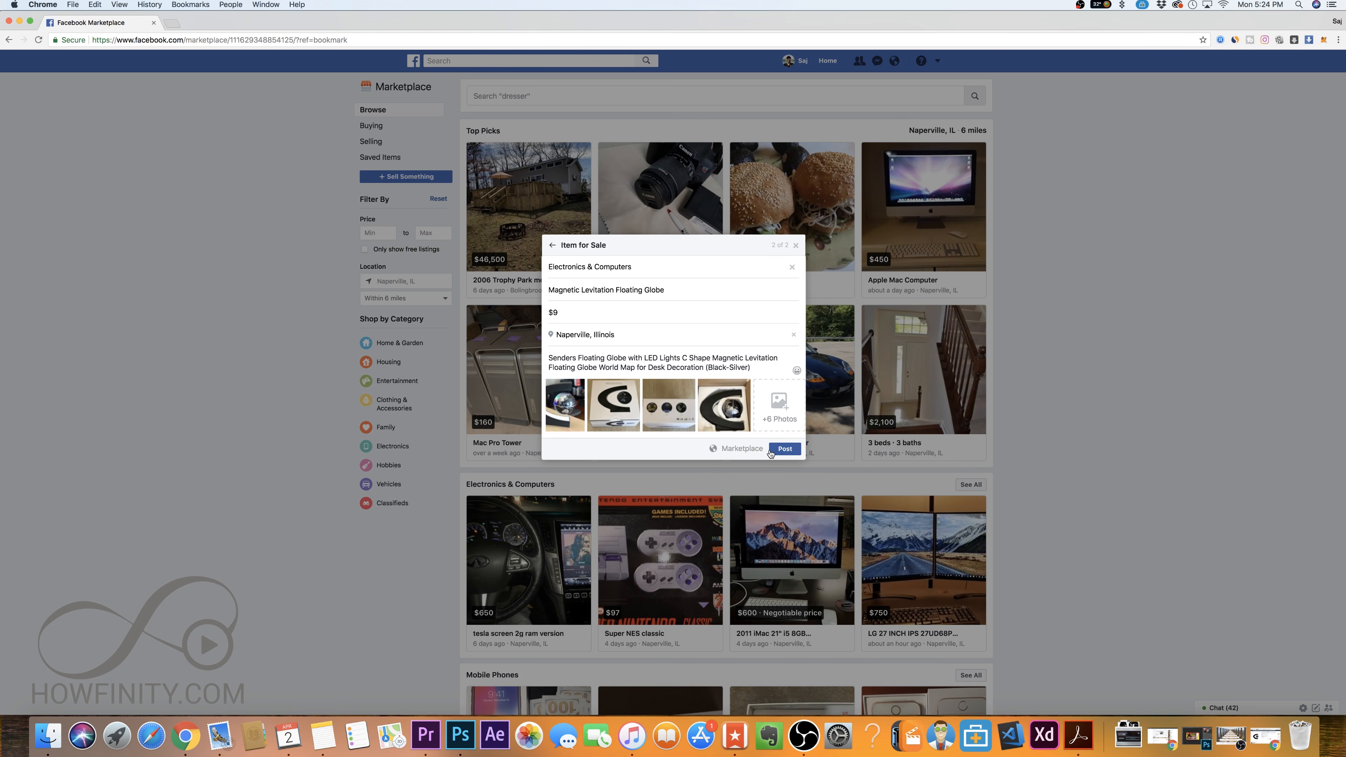
click(792, 449)
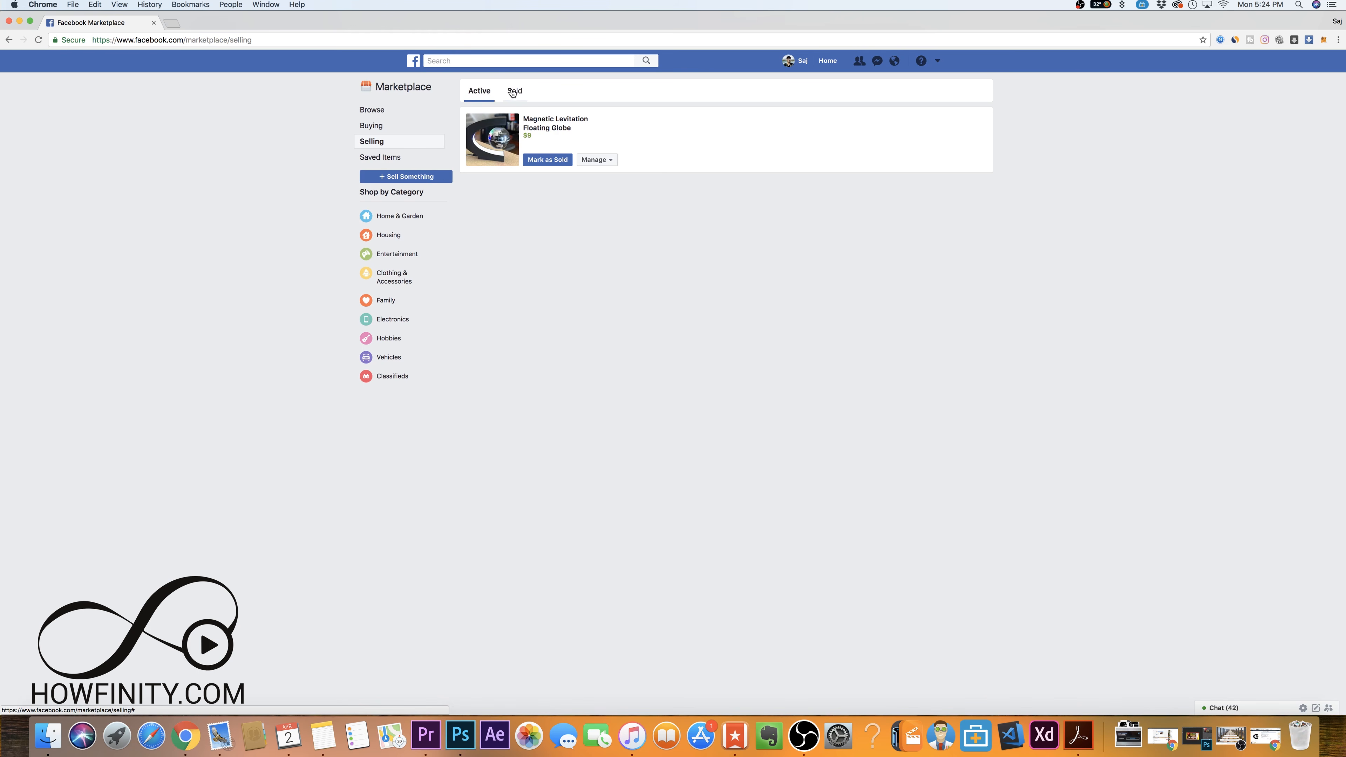
- Open the floating globe listing for editing to review its details, and close it discarding any changes
click(611, 160)
click(610, 161)
click(609, 160)
click(601, 192)
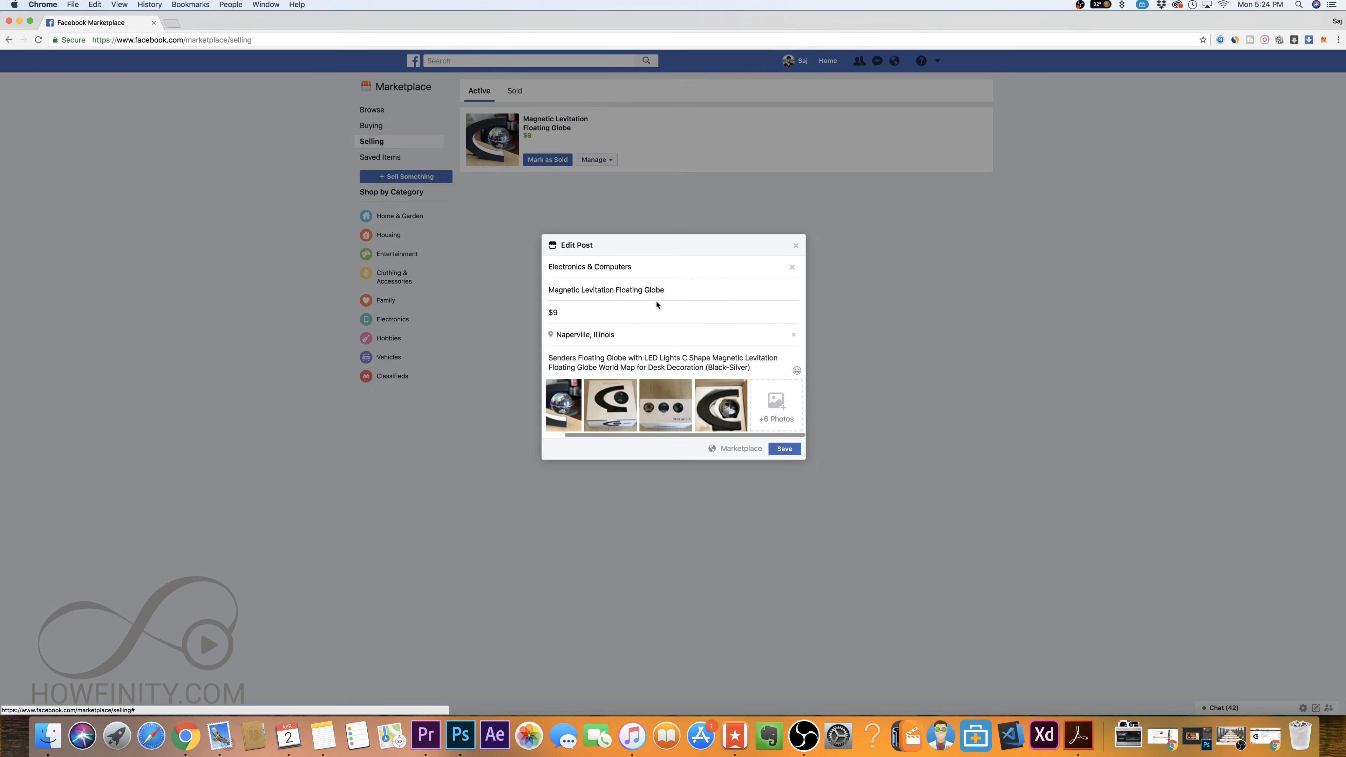
click(795, 245)
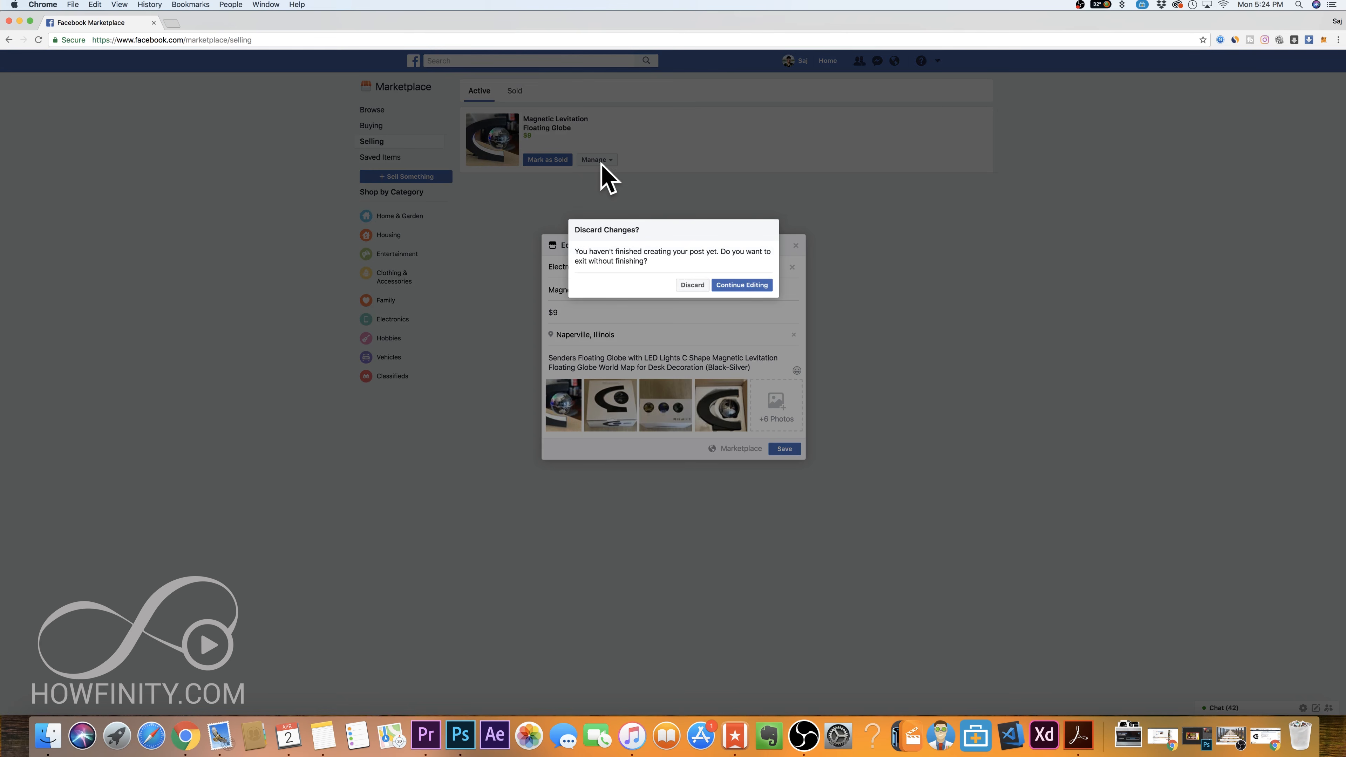
click(684, 287)
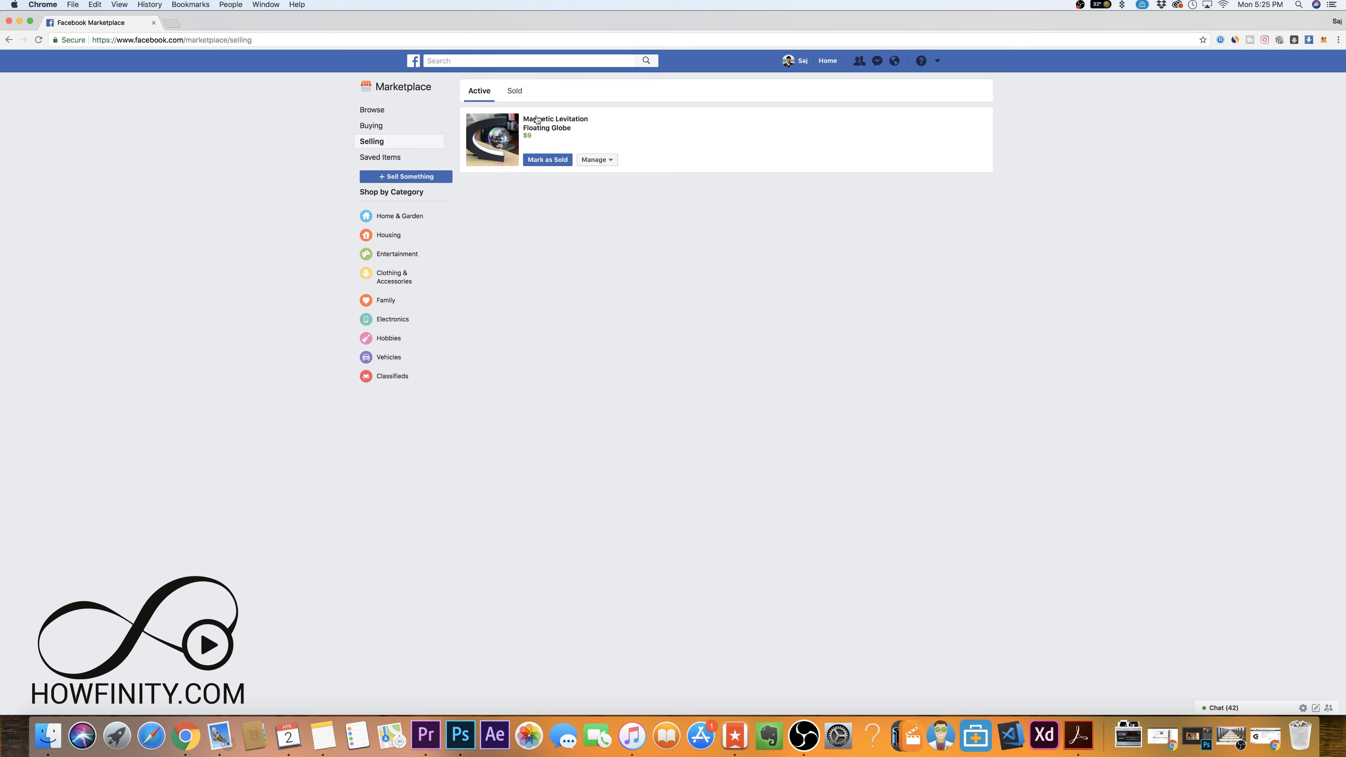
- View the Buying section of Marketplace, and return to browsing the local listings
click(392, 125)
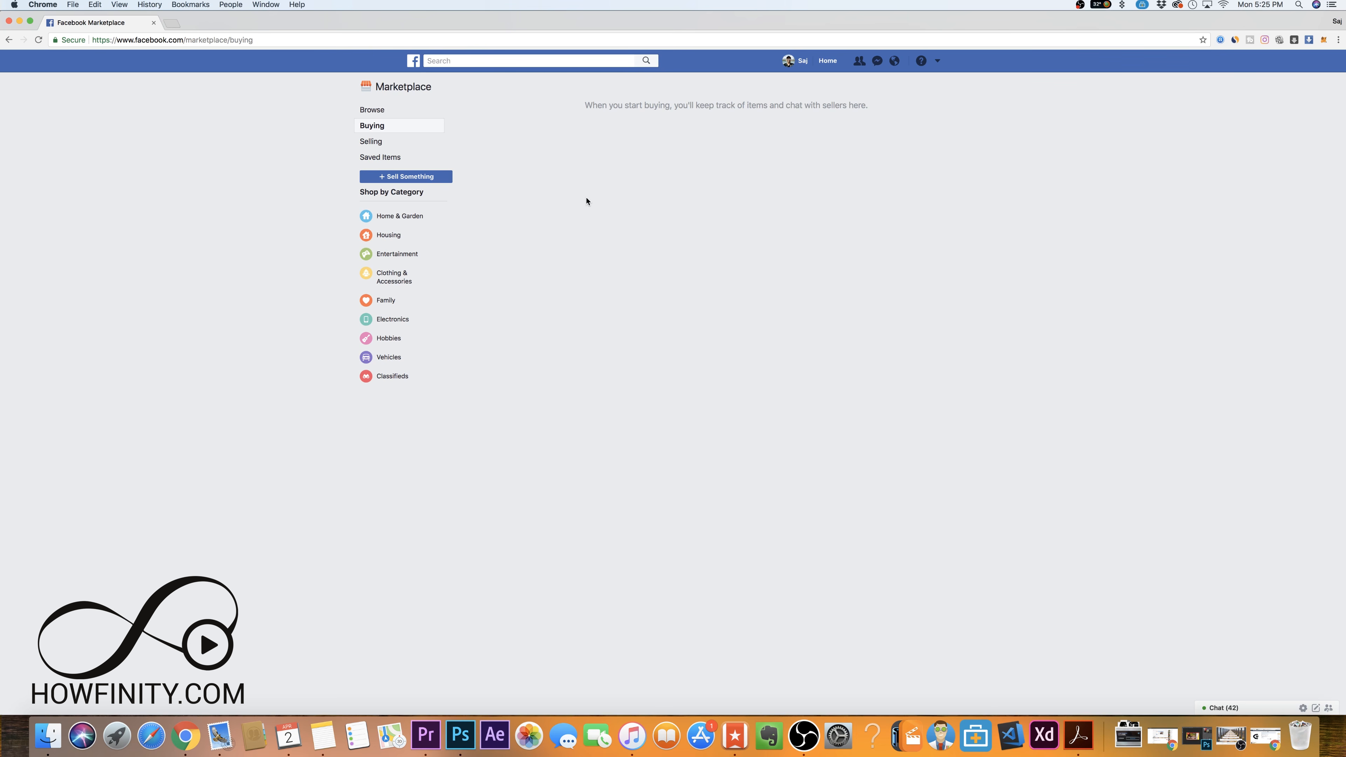
click(401, 110)
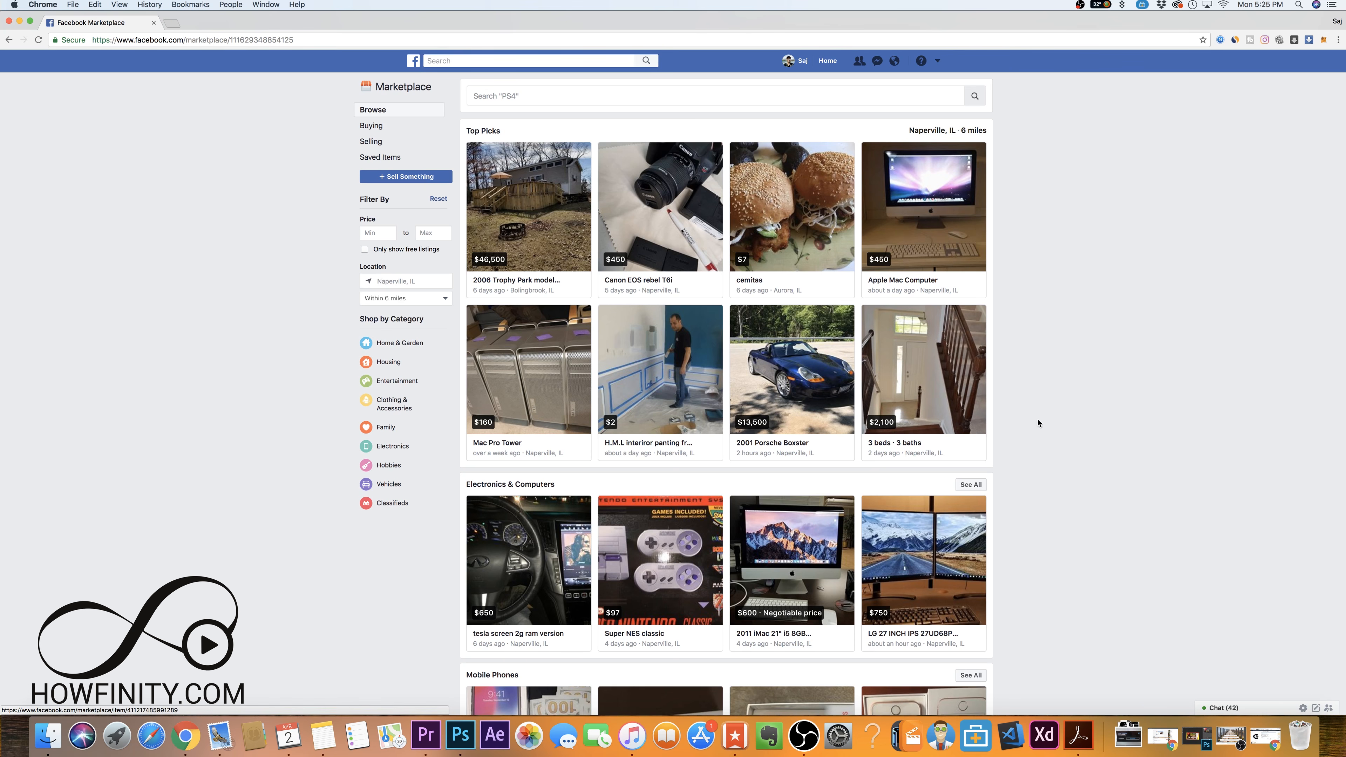
scroll(997, 392, down, 5)
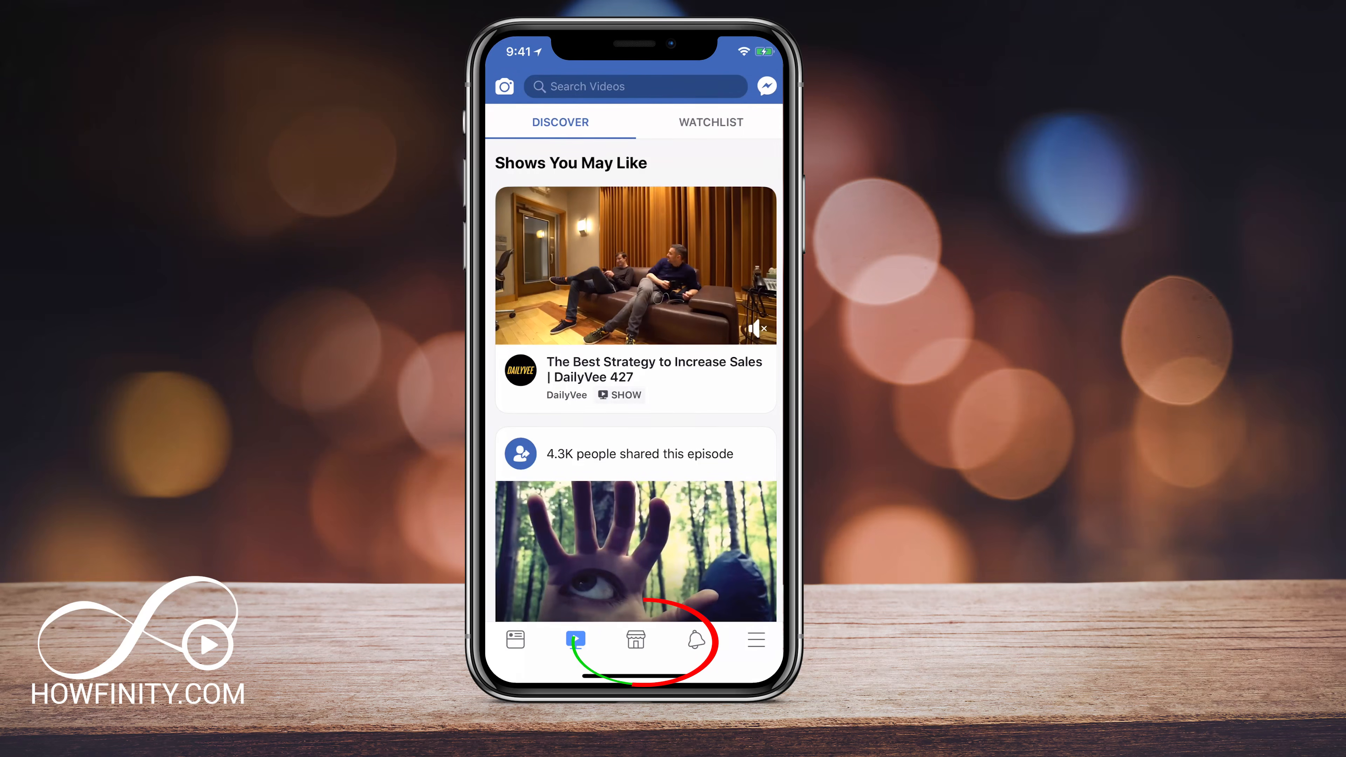
- Switch to the Facebook mobile app and look through the Marketplace feed
click(636, 639)
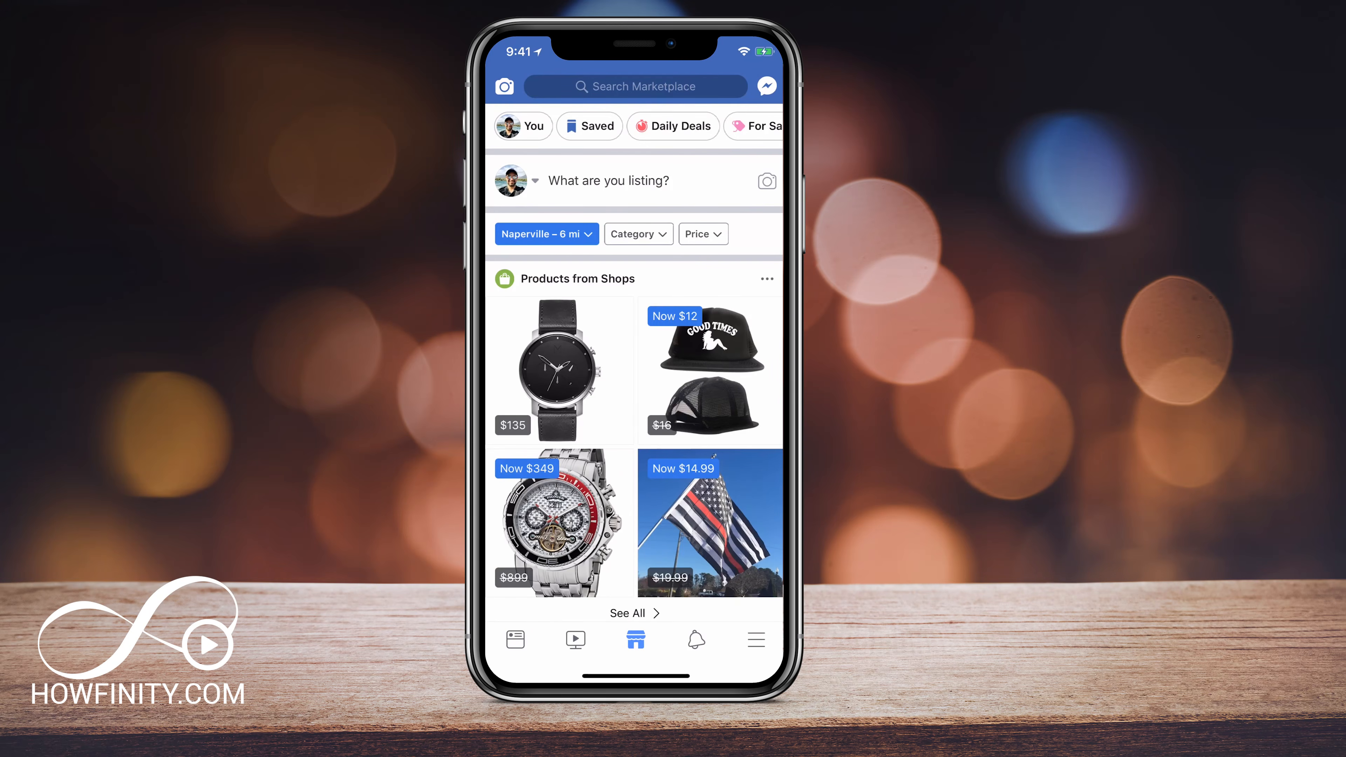
scroll(634, 344, down, 5)
scroll(634, 345, up, 5)
- Start a new Items for Sale listing and add the lit floating globe photo from the Camera Roll
click(609, 181)
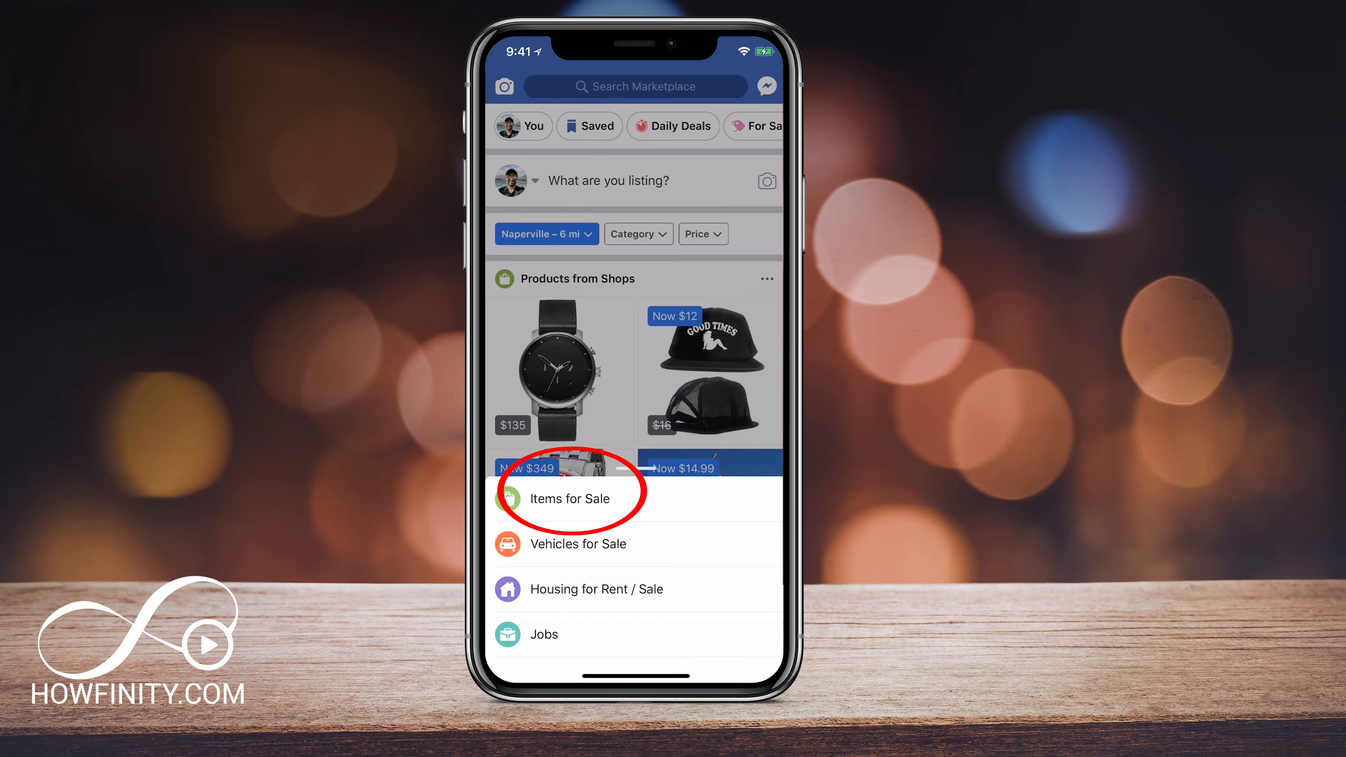
click(570, 499)
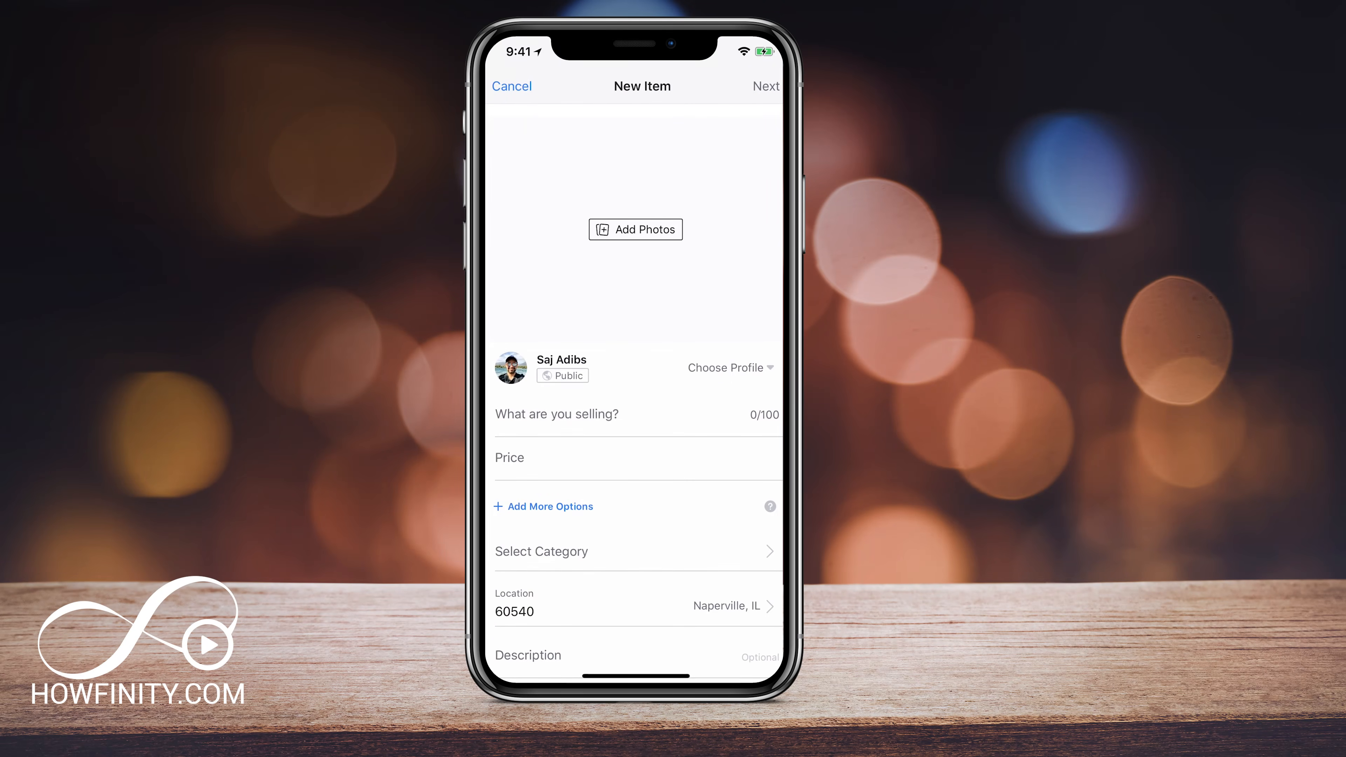
scroll(638, 398, down, 2)
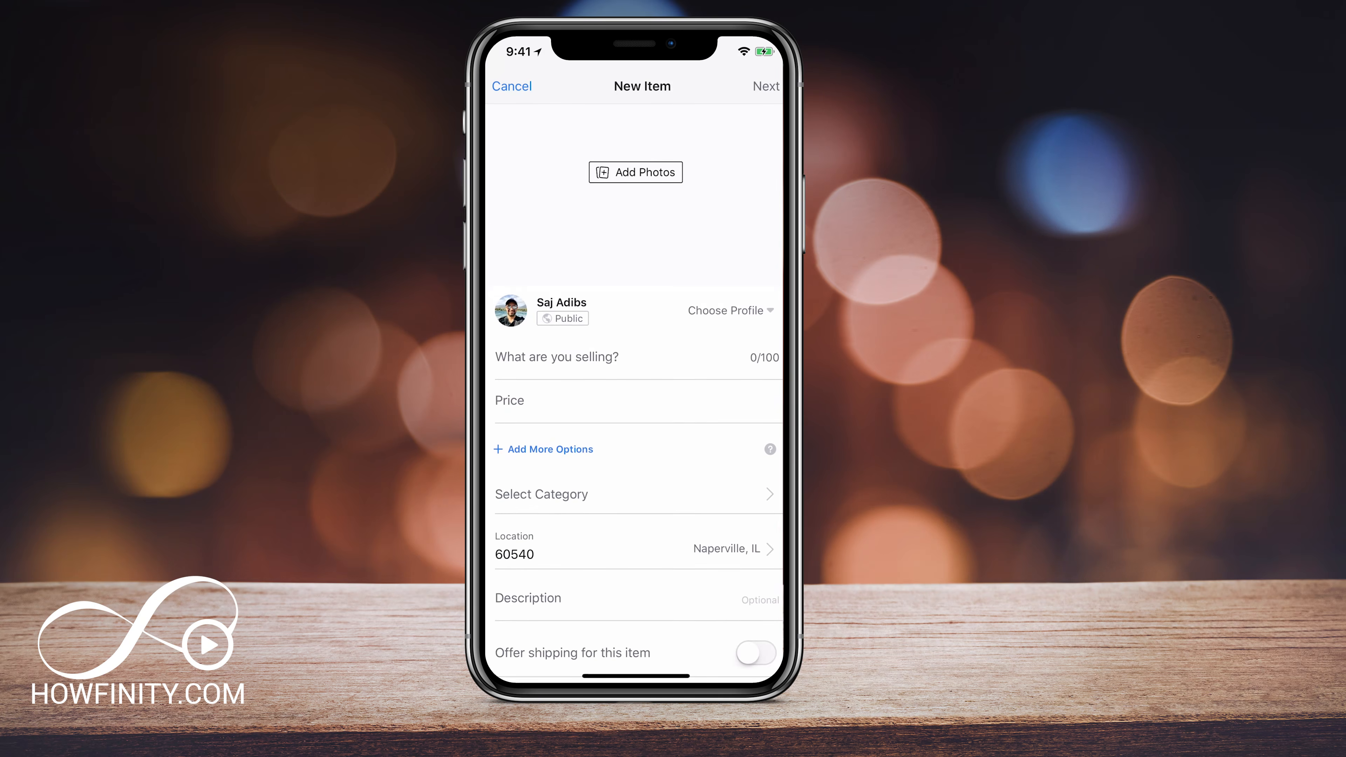
scroll(638, 393, down, 2)
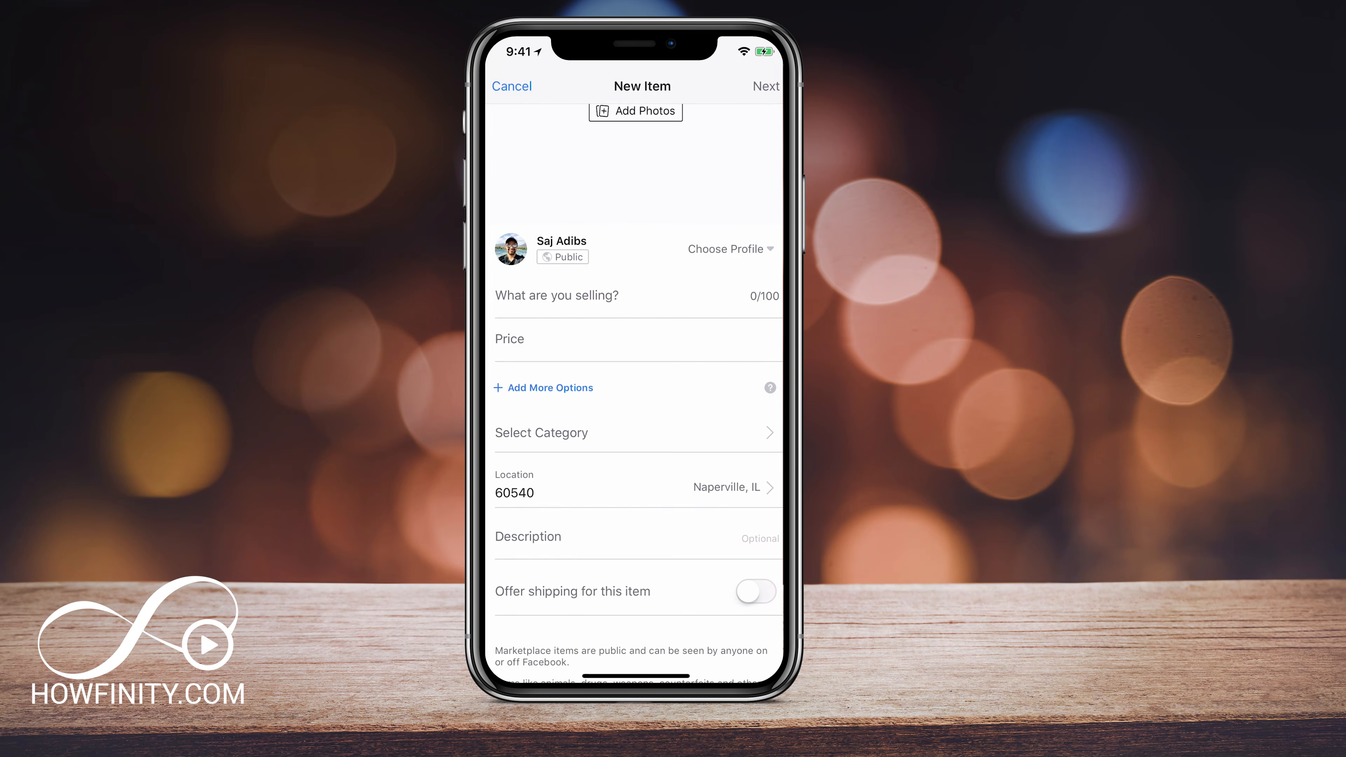
scroll(638, 394, down, 1)
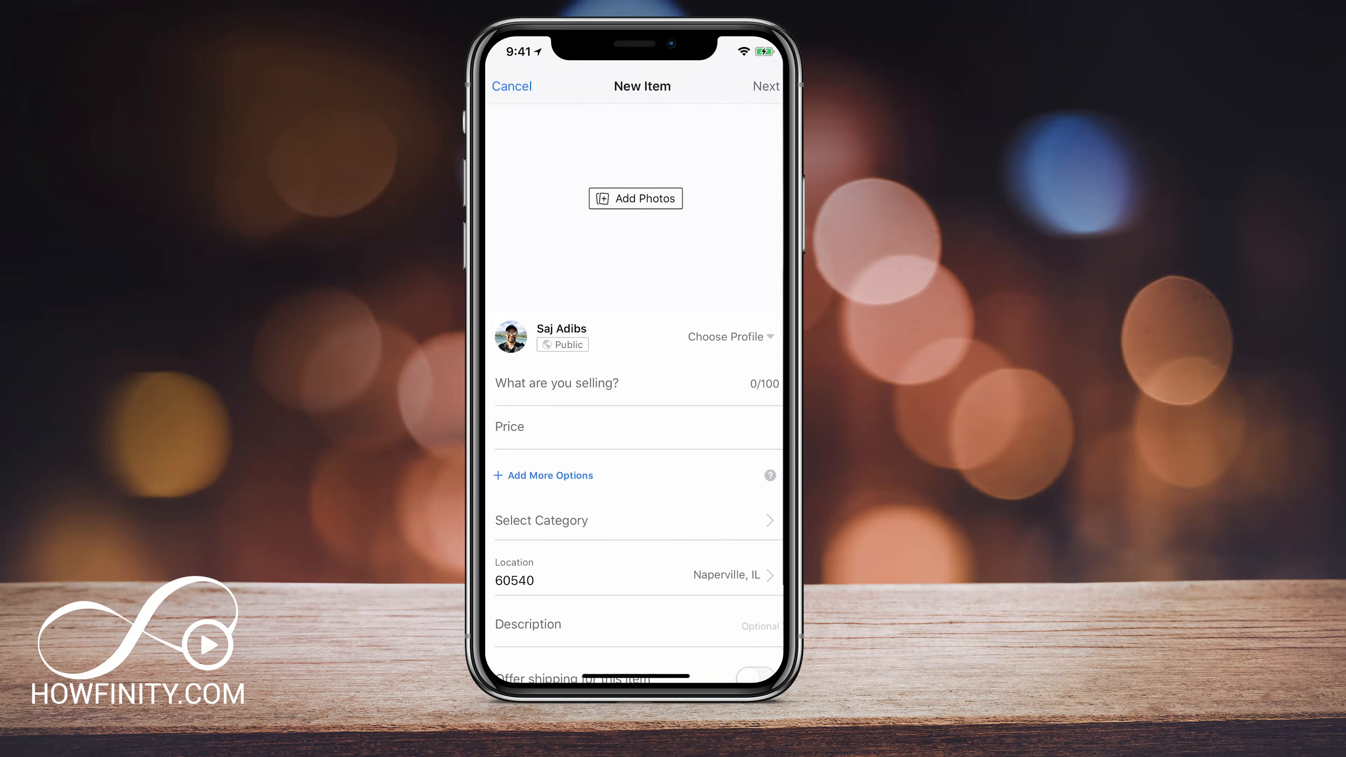
click(534, 343)
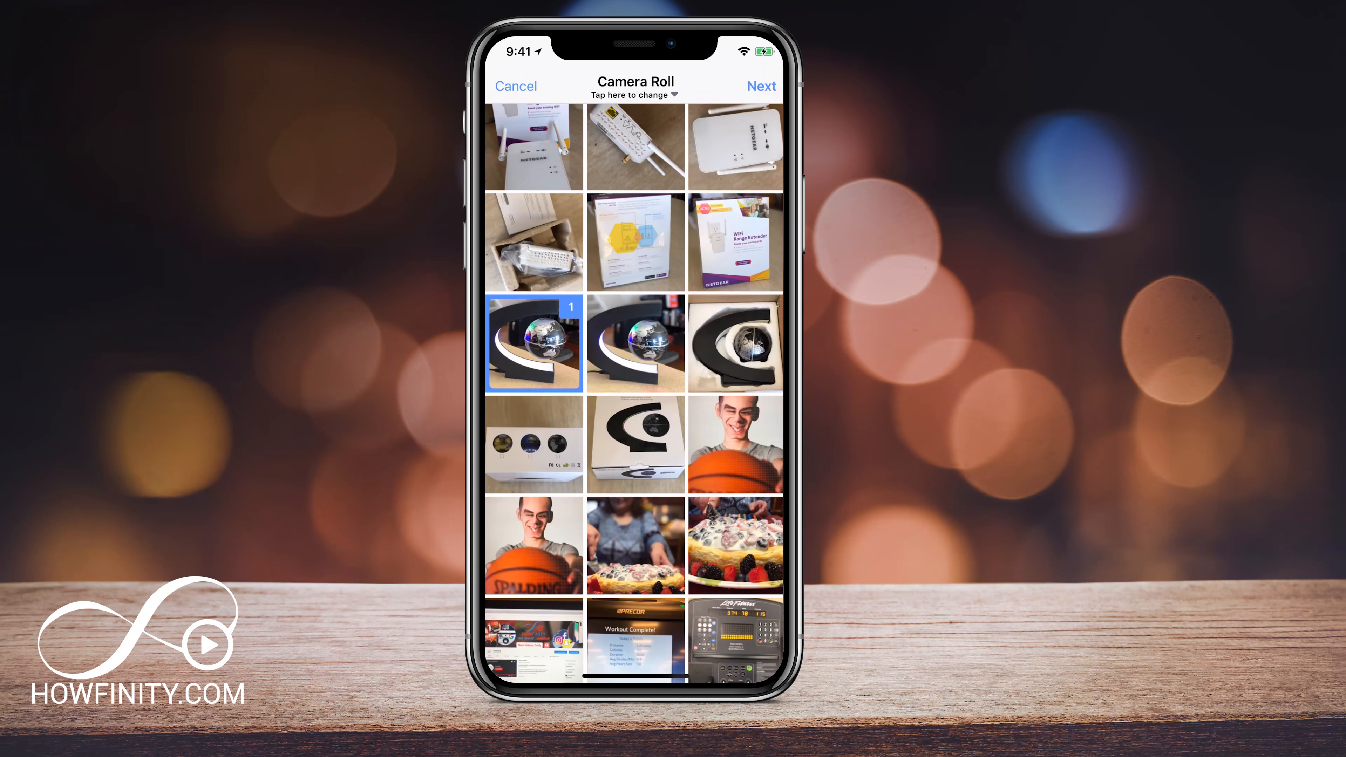
click(761, 87)
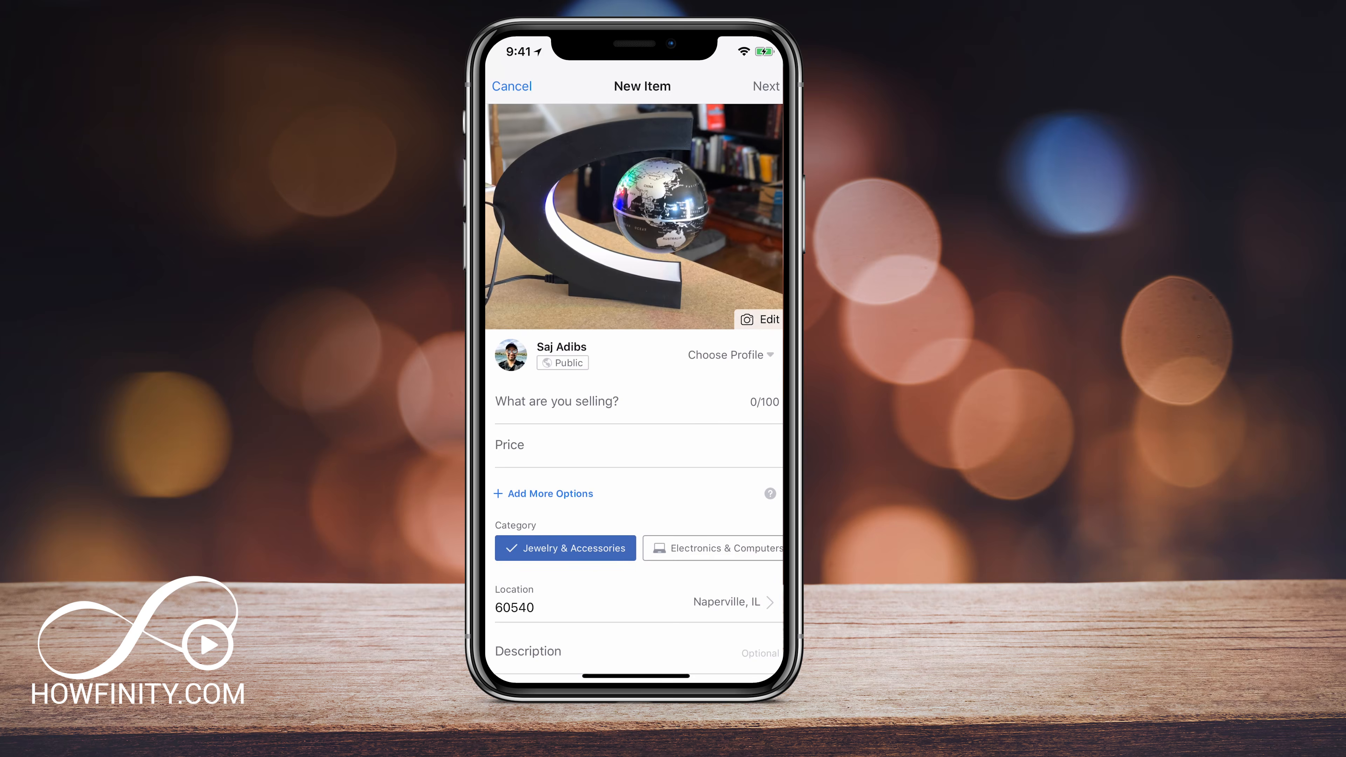
- Enter the title "Test" and a price of $9, and back out without posting after viewing the sharing options
click(557, 401)
text(Test)
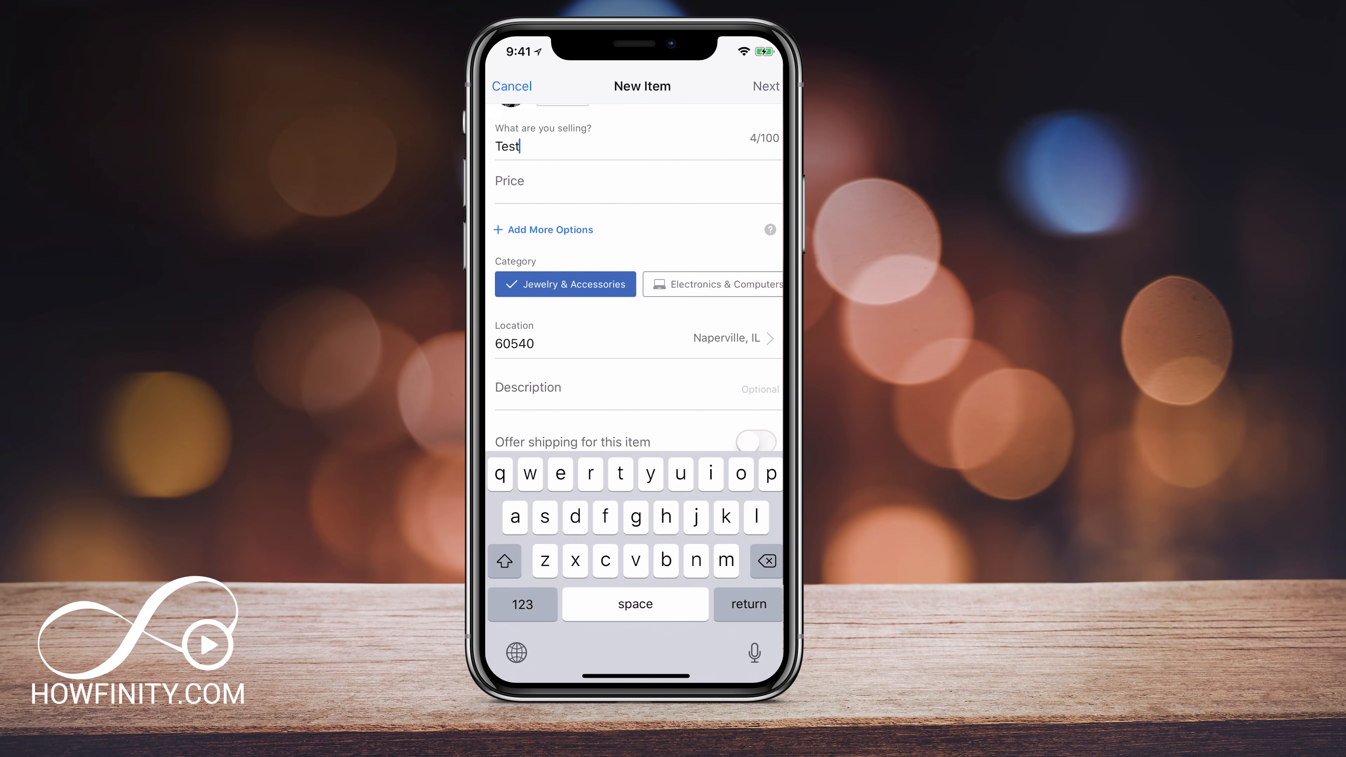
click(557, 181)
text(5)
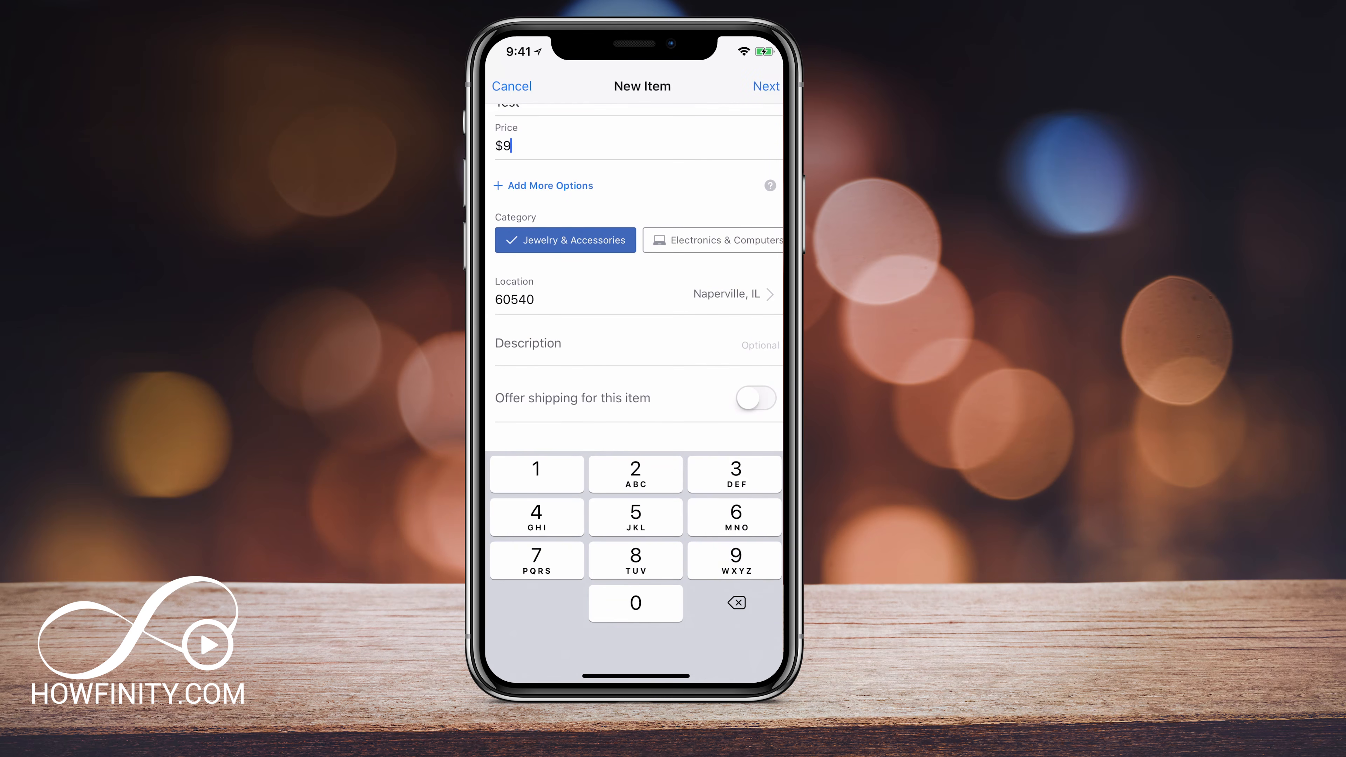
click(766, 86)
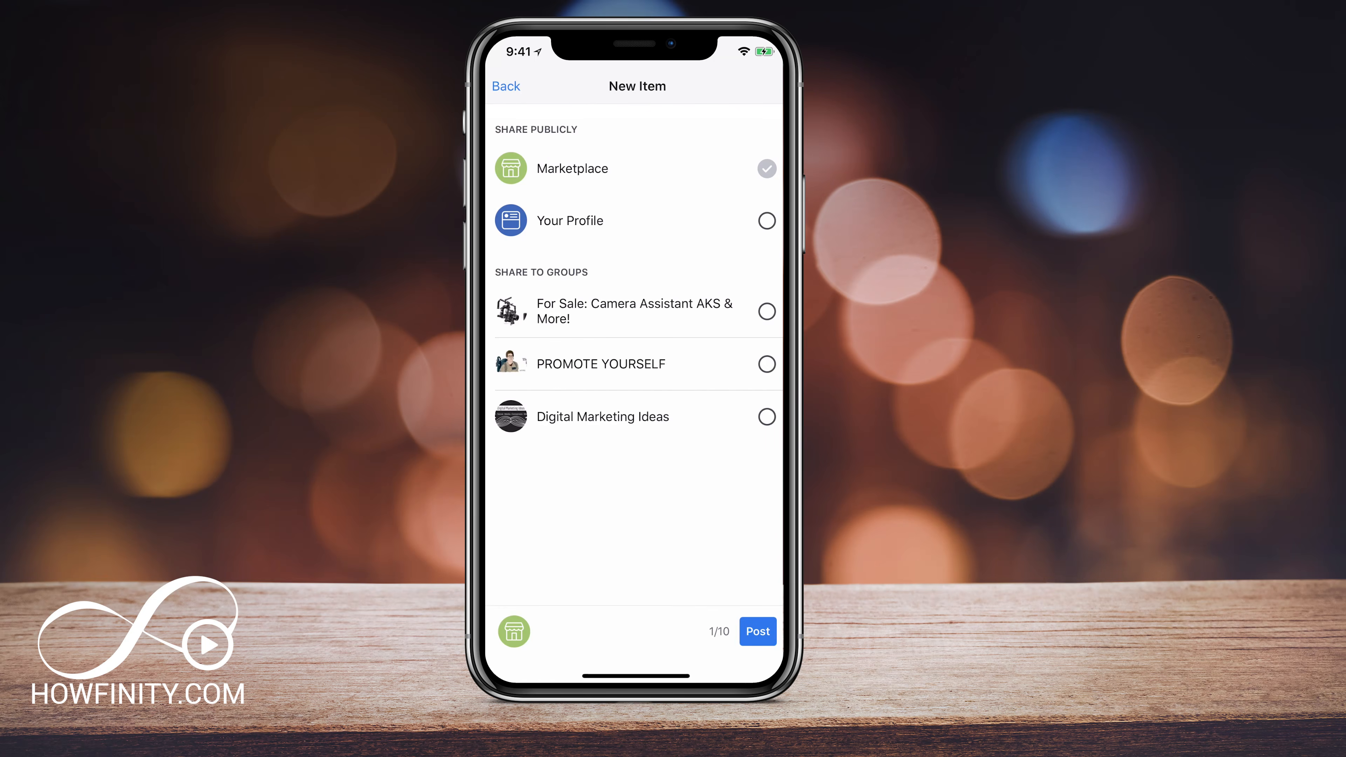
click(506, 86)
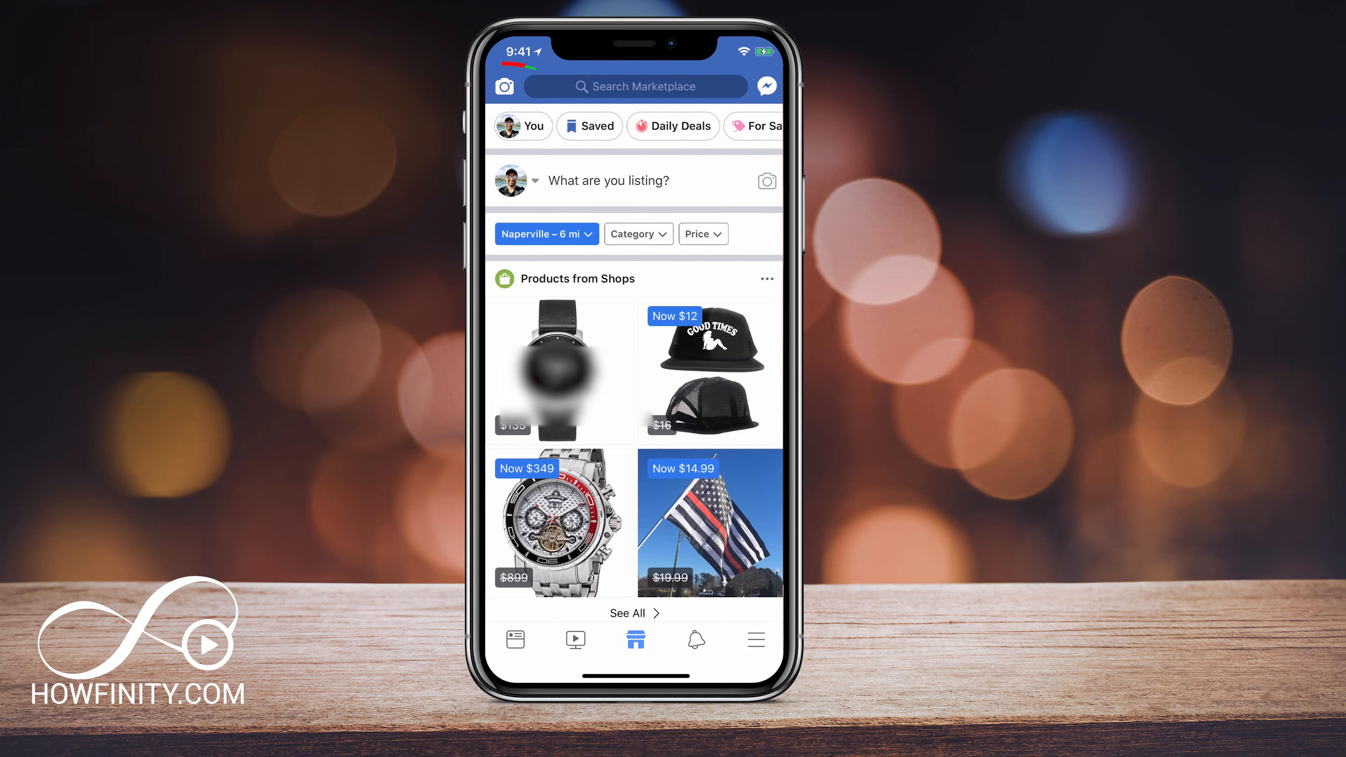
- Open your own Marketplace items and check both the Selling and Buying lists
click(524, 126)
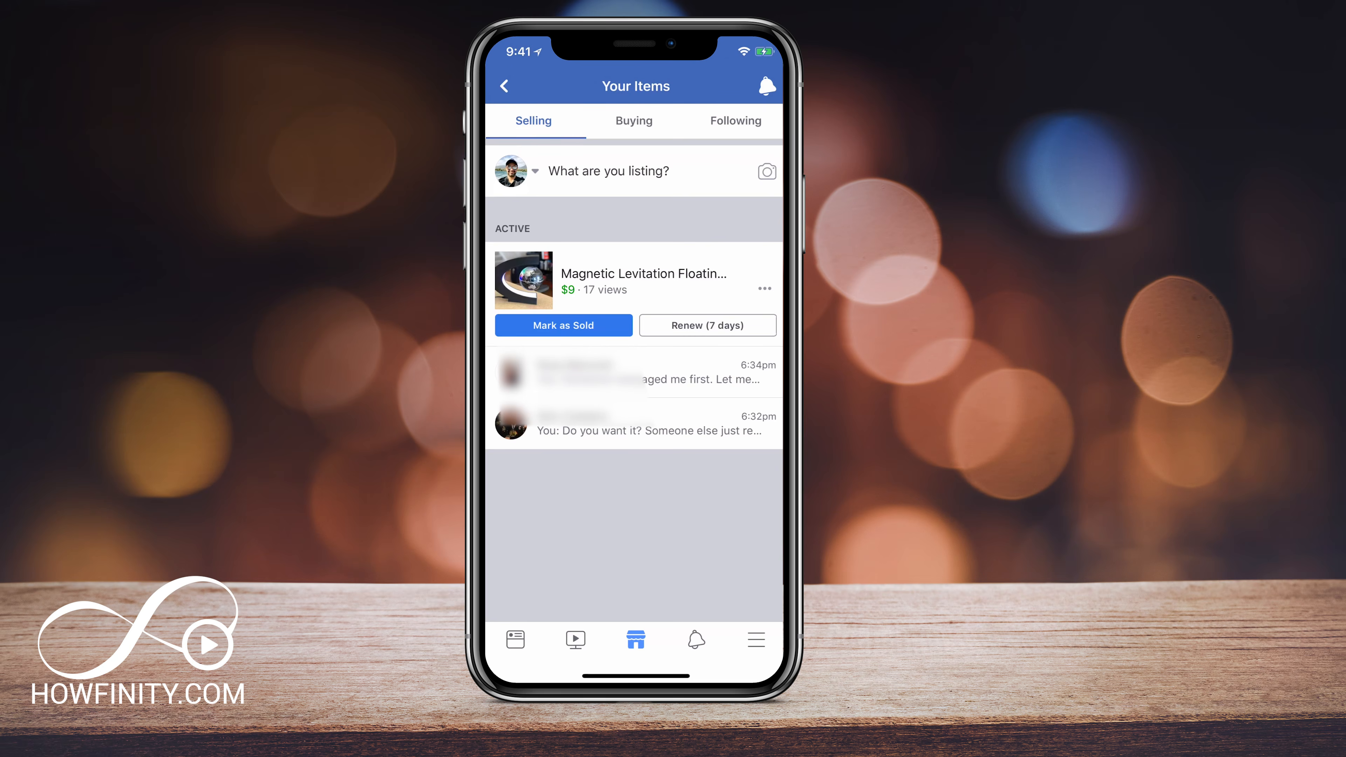
click(634, 121)
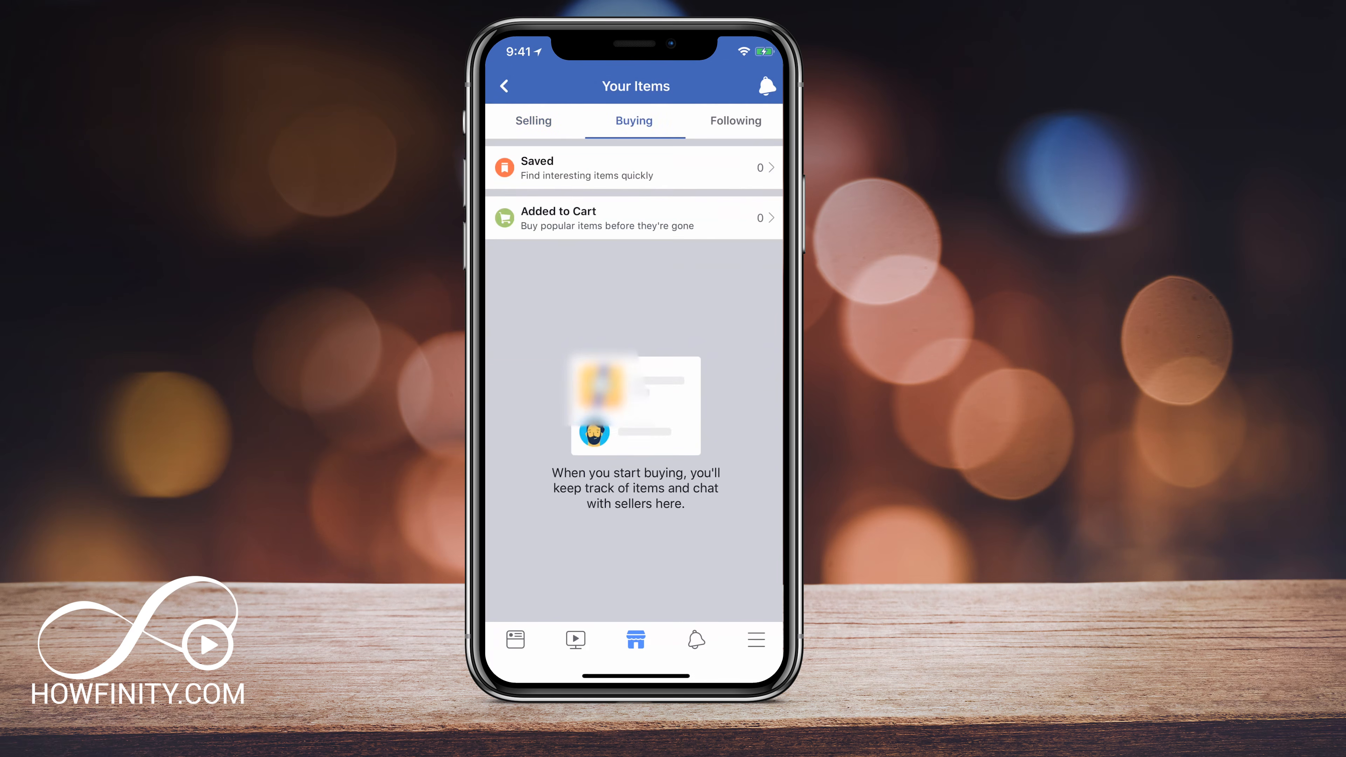
click(533, 120)
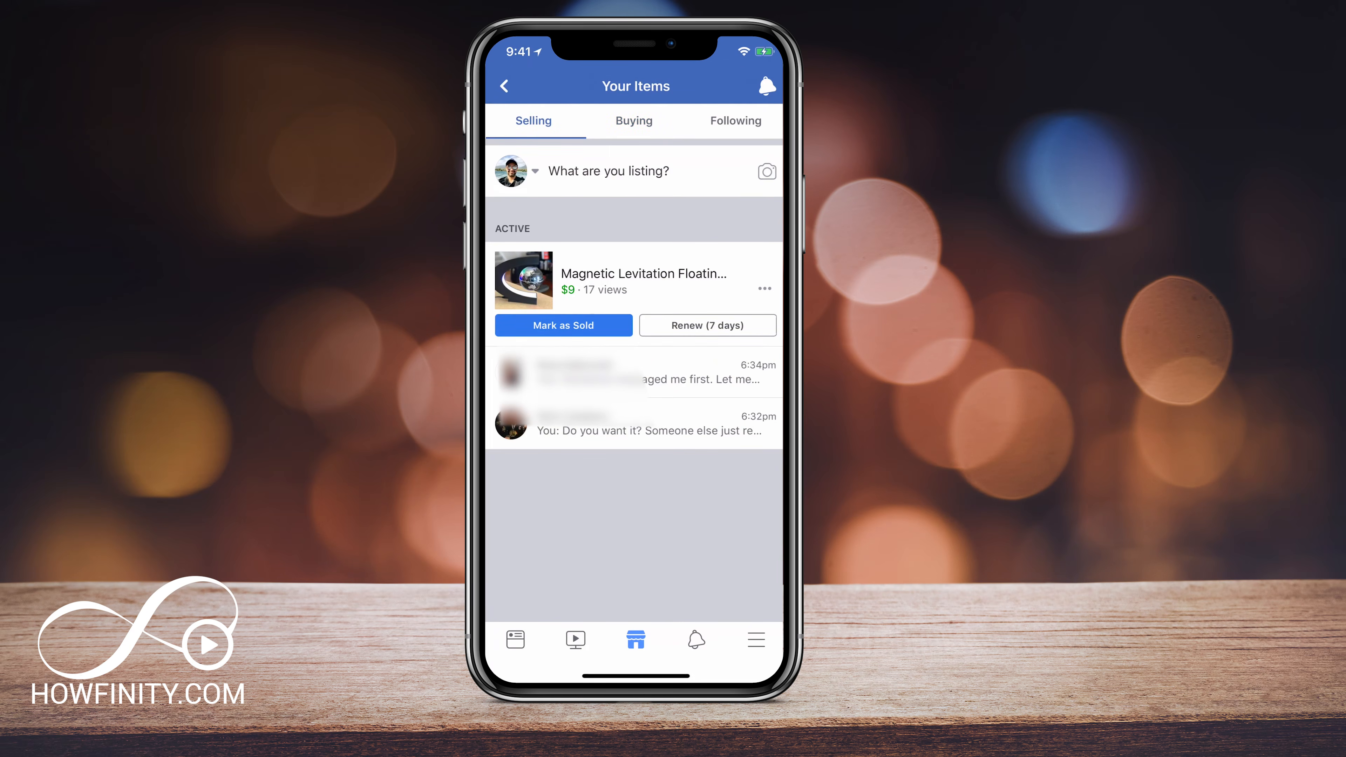